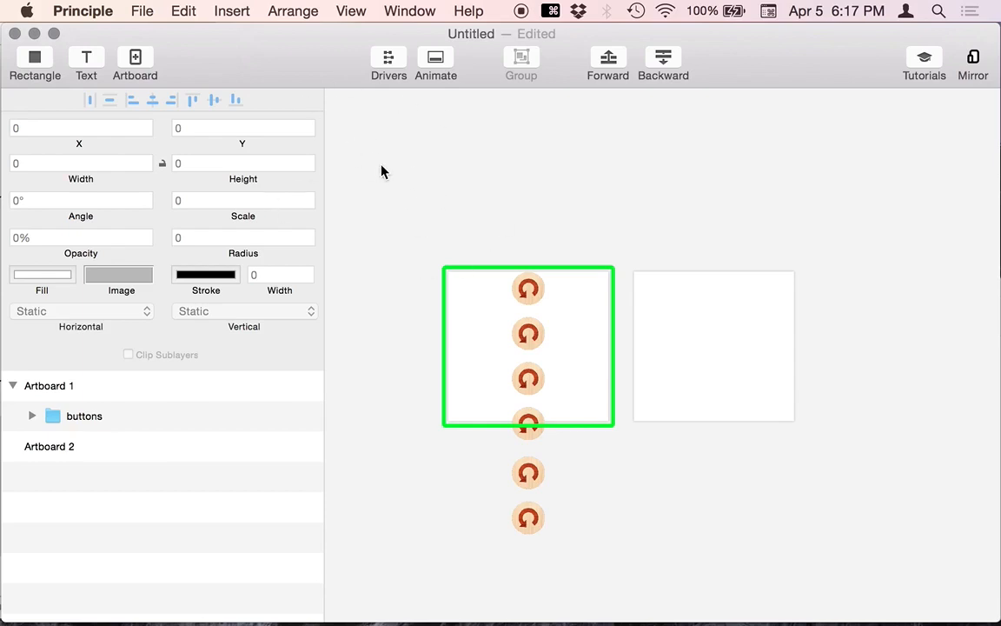
pyautogui.click(33, 34)
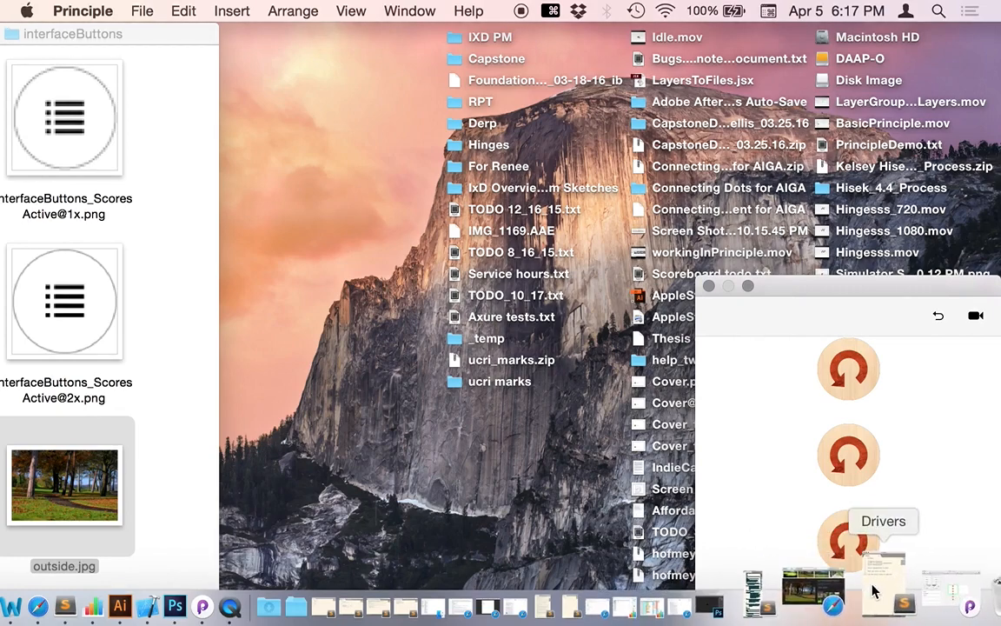
pyautogui.click(900, 591)
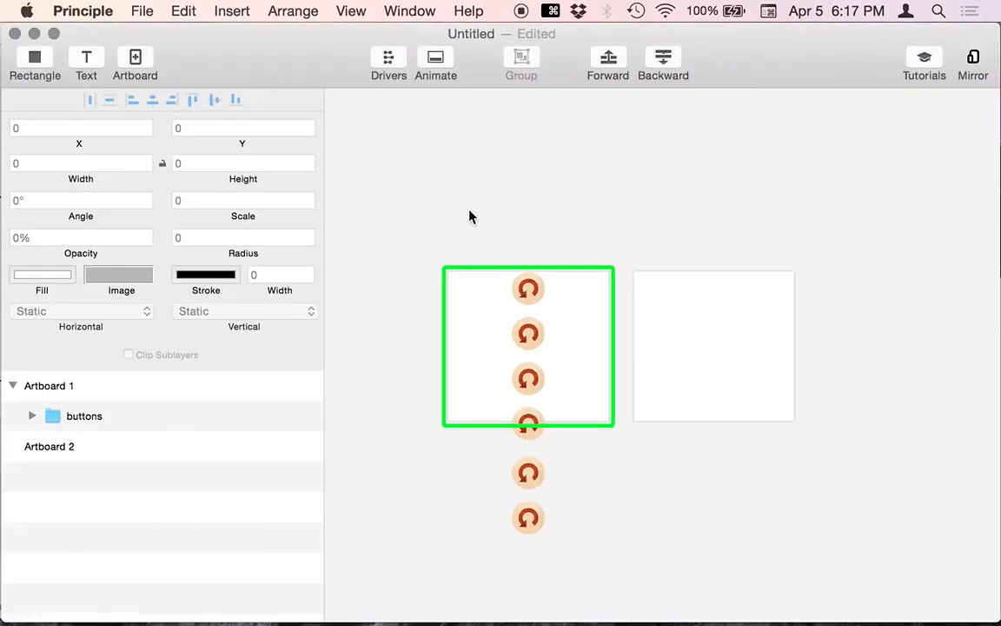
# Step: Move the buttons group down inside Artboard 1 to about Y 35
pyautogui.click(514, 294)
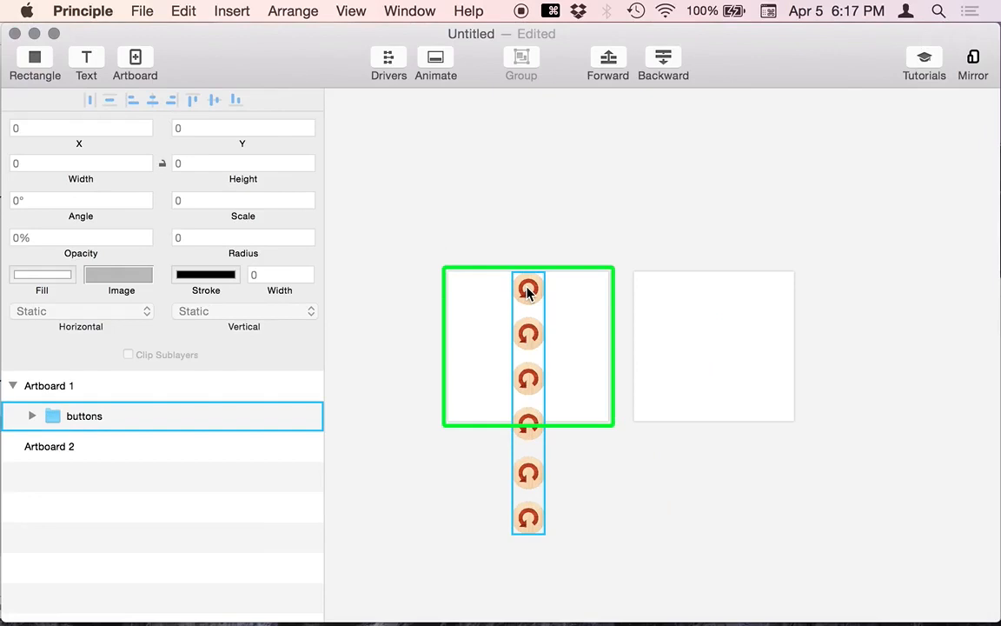
pyautogui.moveTo(528, 292)
pyautogui.mouseDown()
pyautogui.moveTo(508, 329)
pyautogui.moveTo(565, 274)
pyautogui.moveTo(506, 323)
pyautogui.moveTo(466, 320)
pyautogui.moveTo(568, 310)
pyautogui.moveTo(632, 318)
pyautogui.moveTo(545, 320)
pyautogui.moveTo(431, 230)
pyautogui.moveTo(200, 144)
pyautogui.moveTo(29, 138)
pyautogui.moveTo(105, 139)
pyautogui.moveTo(426, 224)
pyautogui.moveTo(509, 311)
pyautogui.moveTo(525, 309)
pyautogui.mouseUp()
pyautogui.click(524, 223)
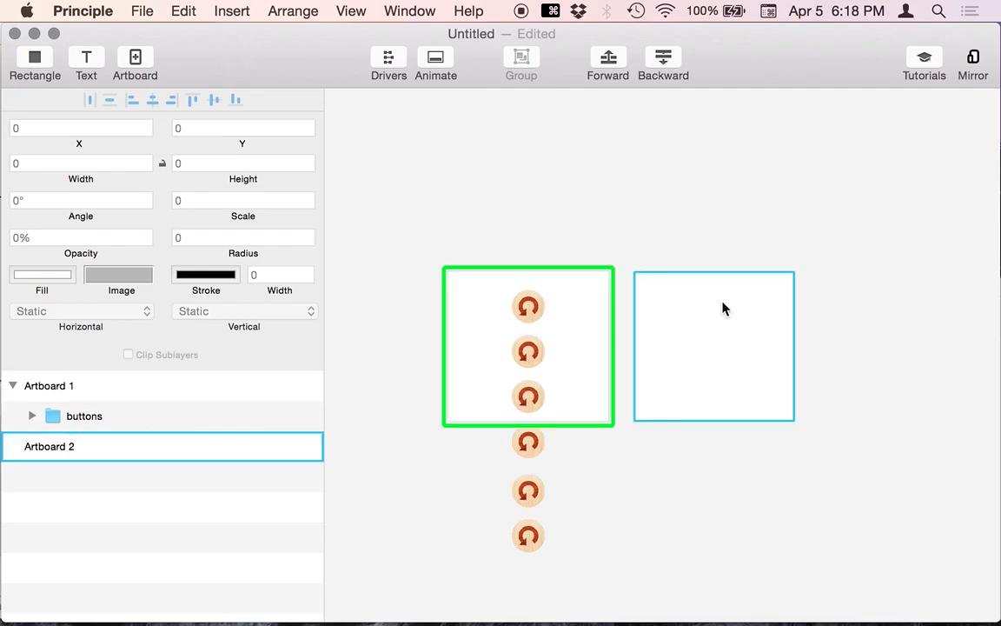
pyautogui.click(631, 228)
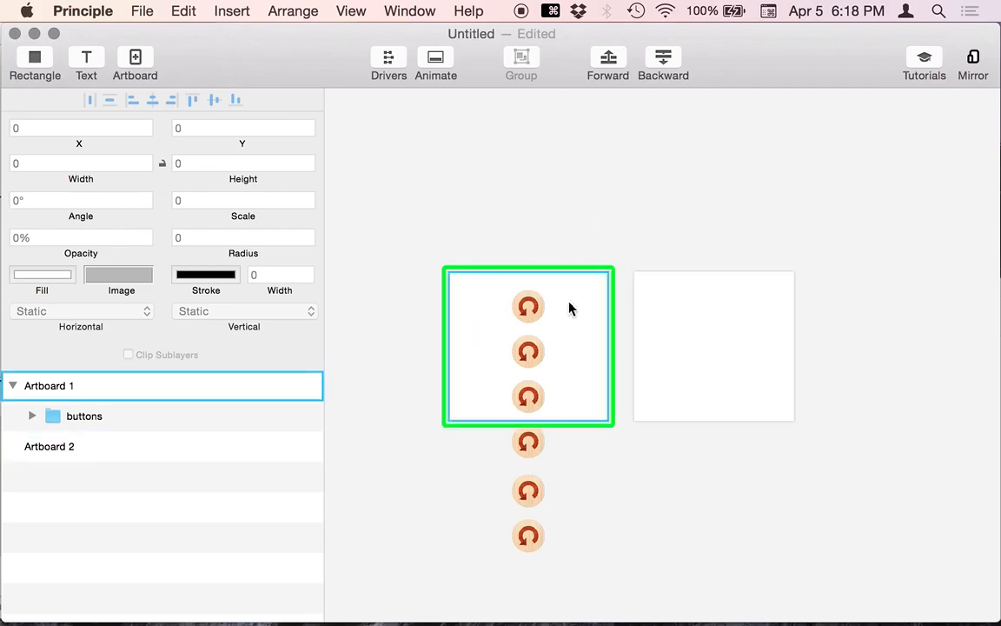
# Step: Expand the buttons group in the layer list and shorten it from its lower edge to a height of about 241
pyautogui.click(525, 335)
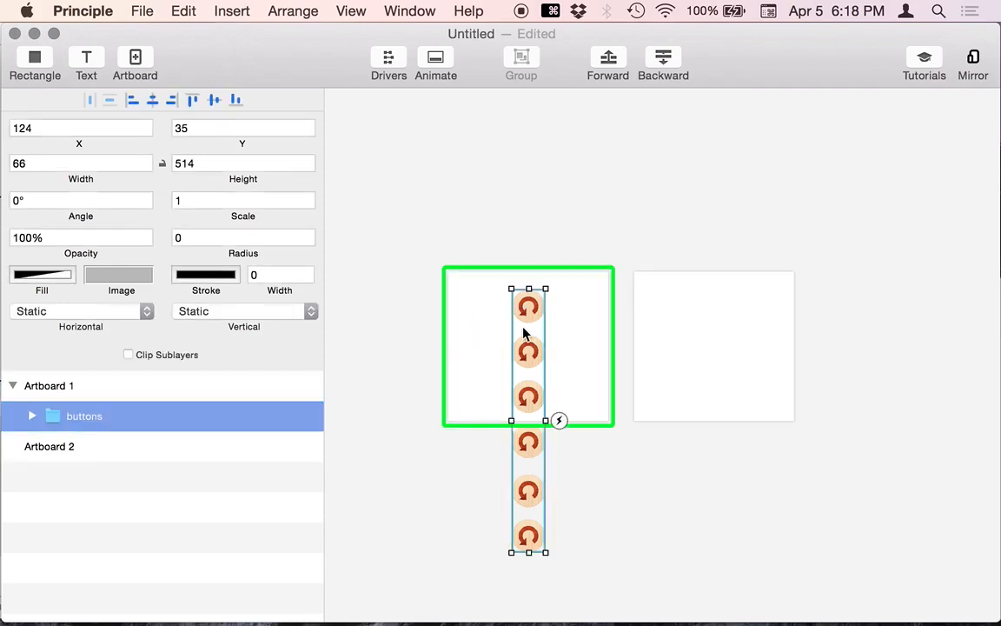
pyautogui.click(31, 416)
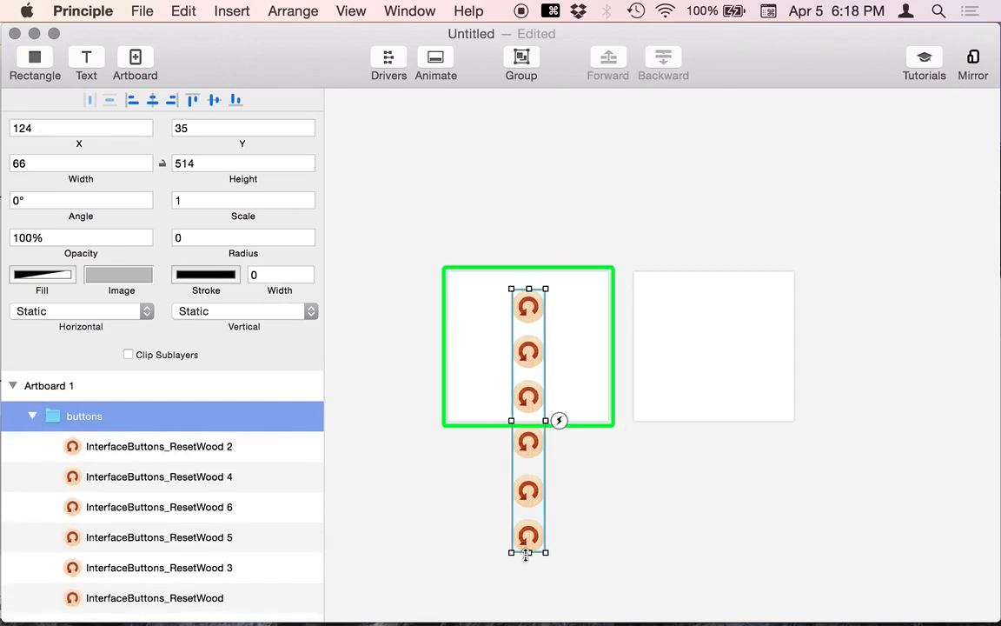
pyautogui.moveTo(528, 552); pyautogui.dragTo(529, 412)
pyautogui.click(559, 157)
pyautogui.click(536, 324)
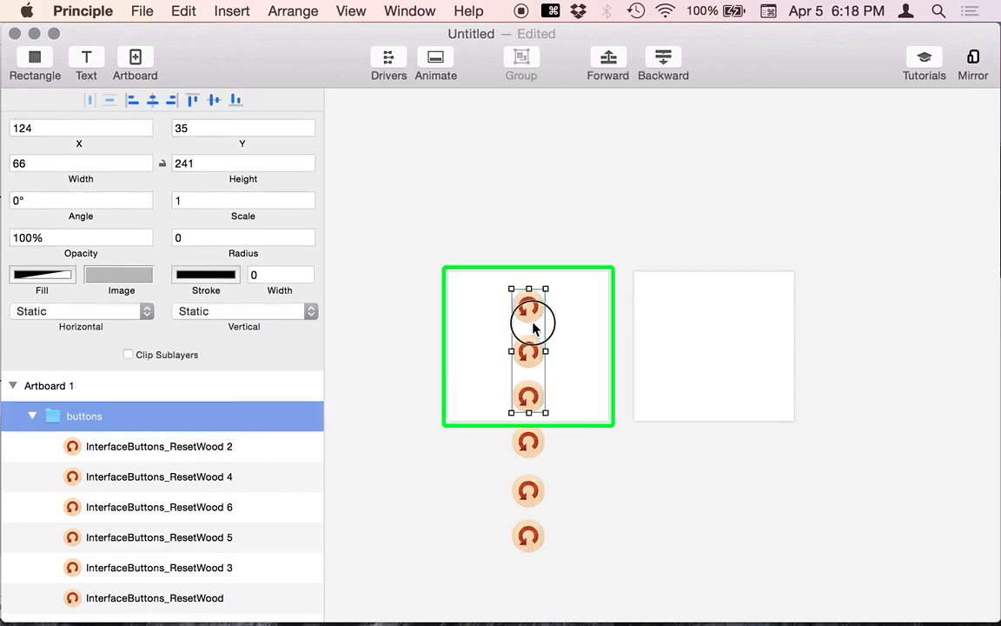
# Step: Clip the buttons group's sublayers and set its vertical behaviour to Scroll
pyautogui.click(128, 355)
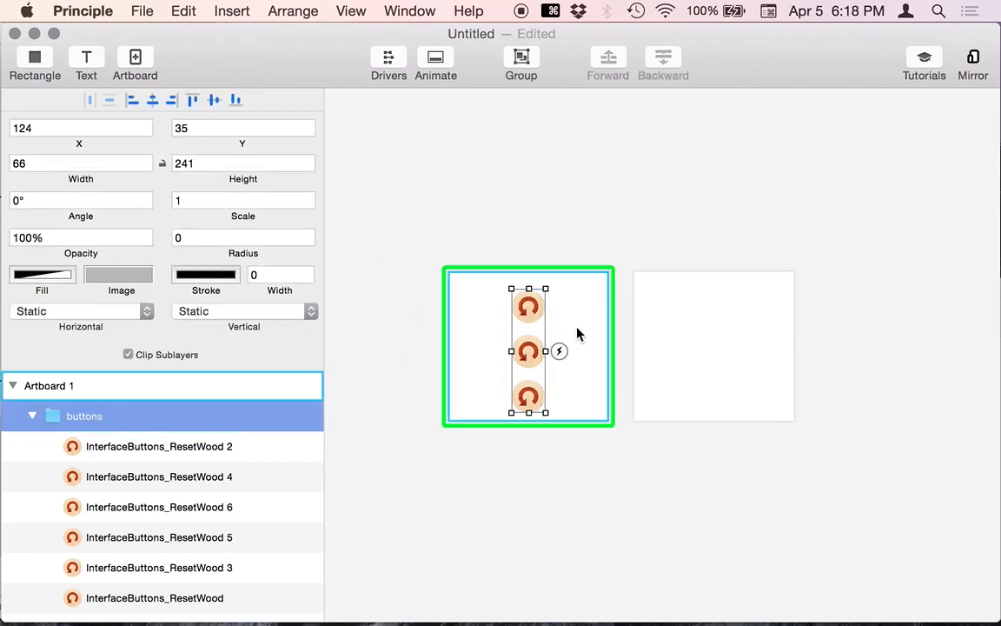
pyautogui.click(528, 324)
pyautogui.click(202, 318)
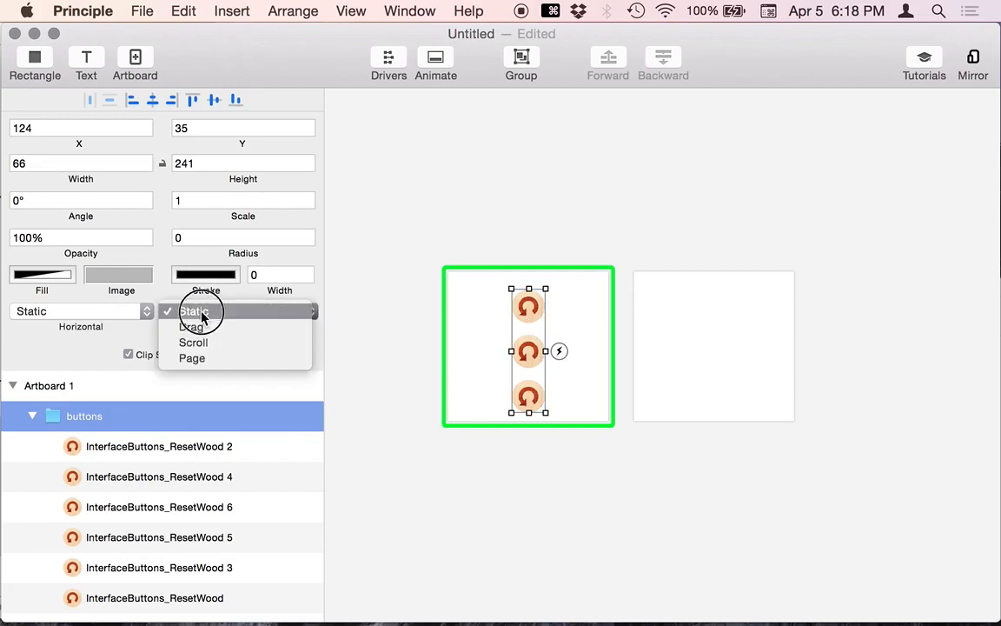
pyautogui.click(216, 342)
# Step: Bring up the preview window, test scrolling through the buttons, and return to the main canvas
pyautogui.press('super+grave')
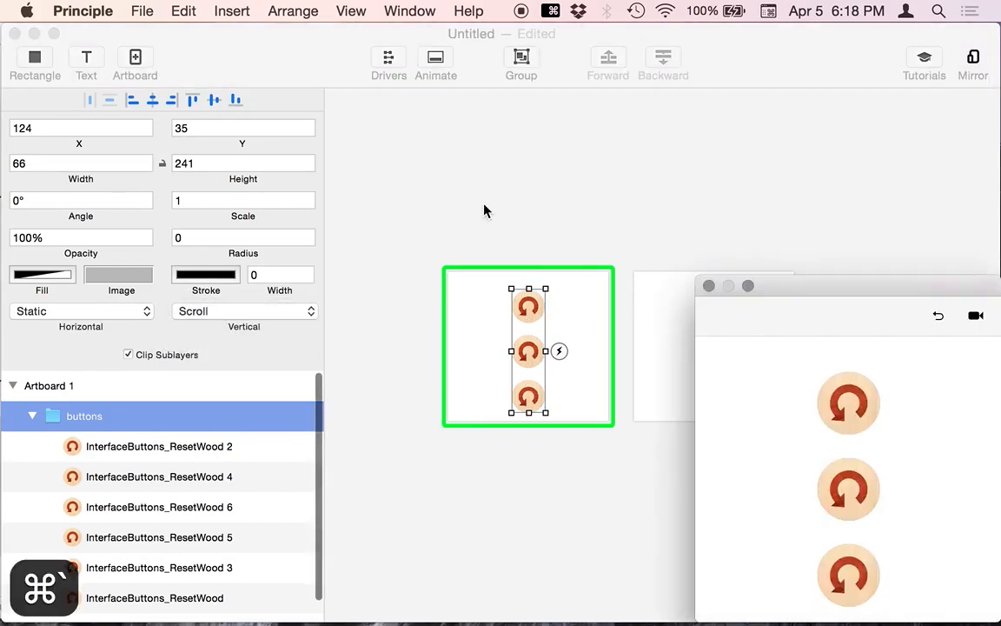
pyautogui.moveTo(873, 288); pyautogui.dragTo(751, 181)
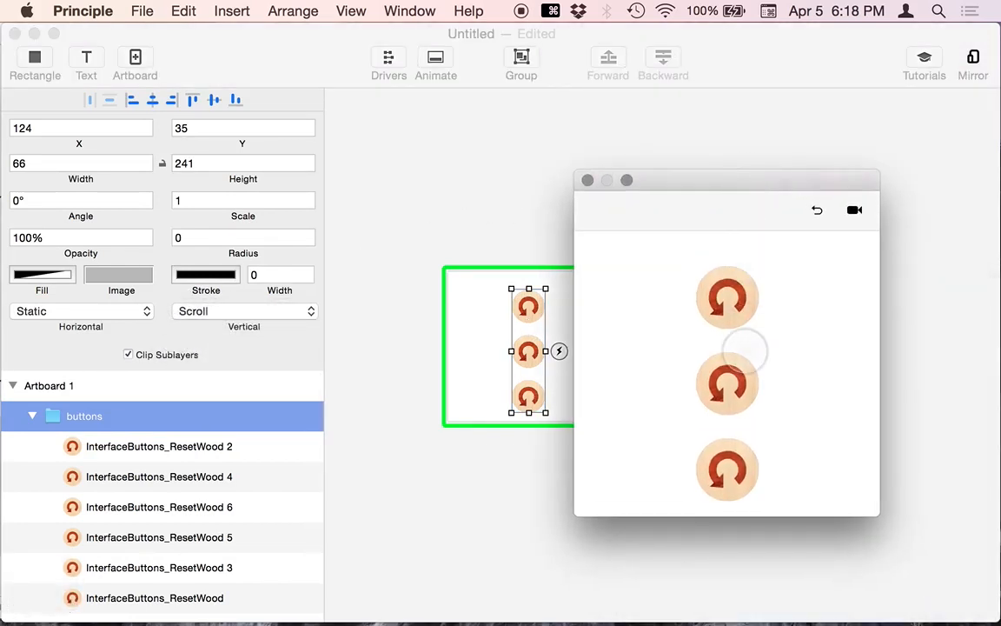
pyautogui.scroll(-3, 745, 356)
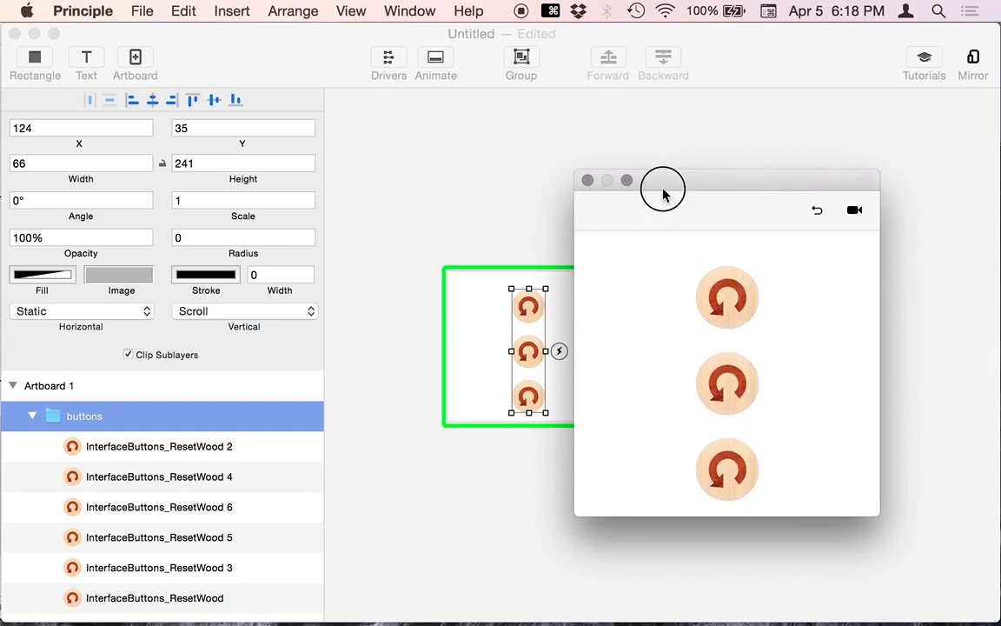
pyautogui.moveTo(656, 189); pyautogui.dragTo(697, 259)
pyautogui.click(544, 201)
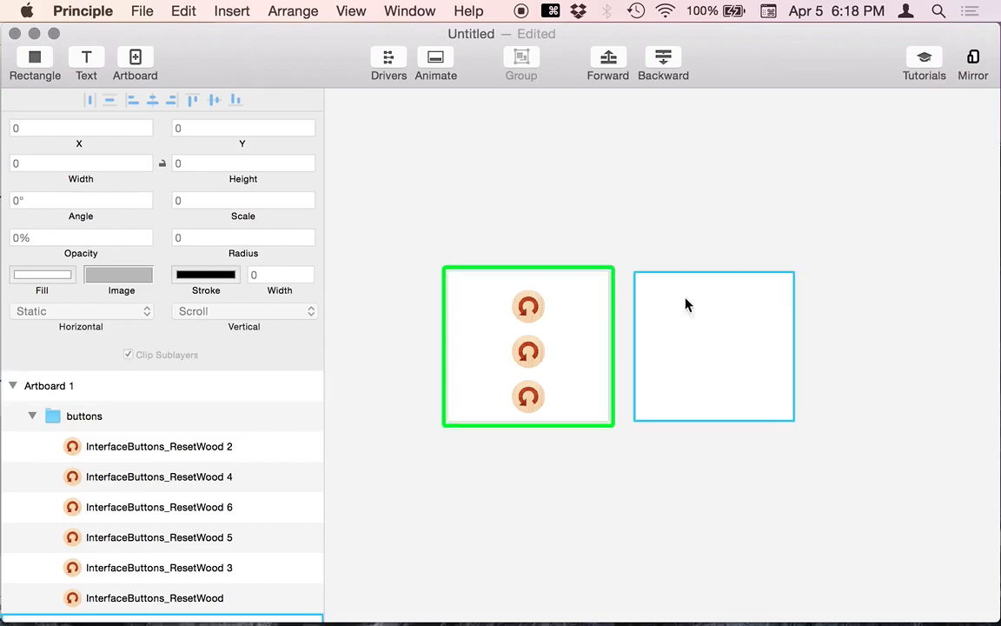
pyautogui.click(717, 313)
pyautogui.press('BackSpace')
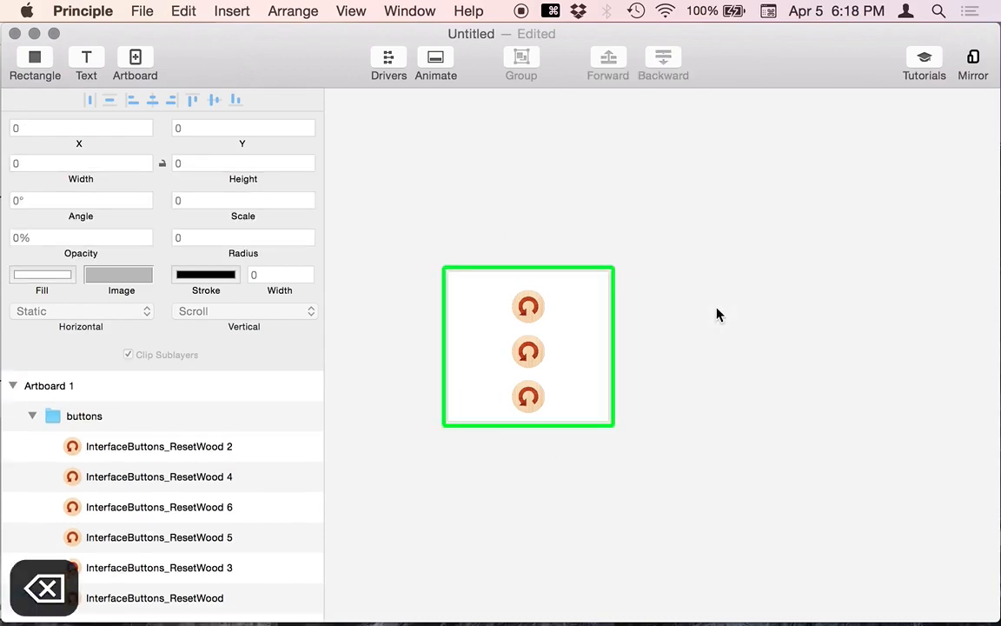
pyautogui.click(561, 191)
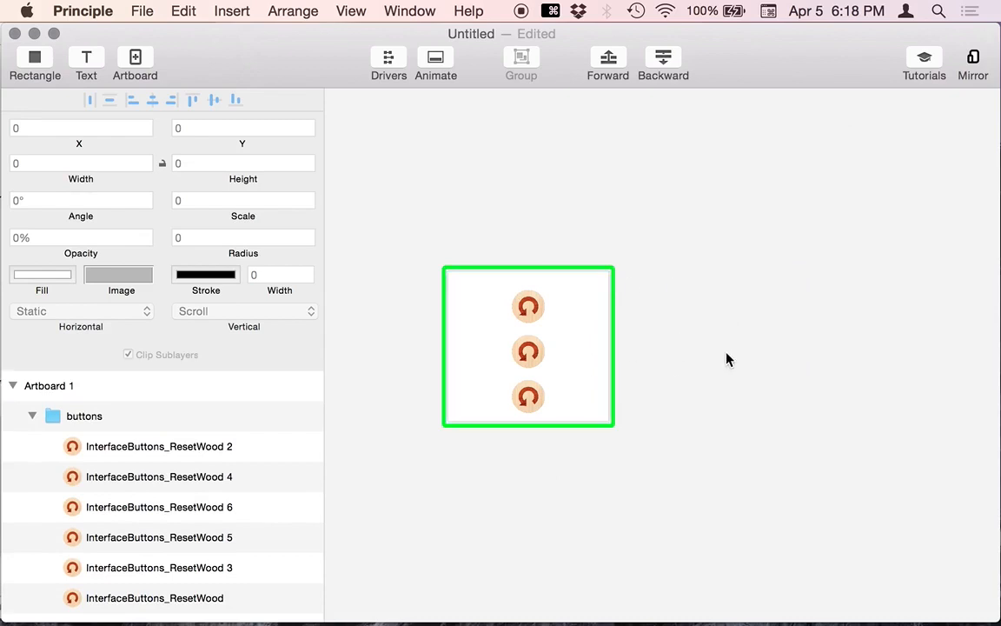
pyautogui.press('super+z')
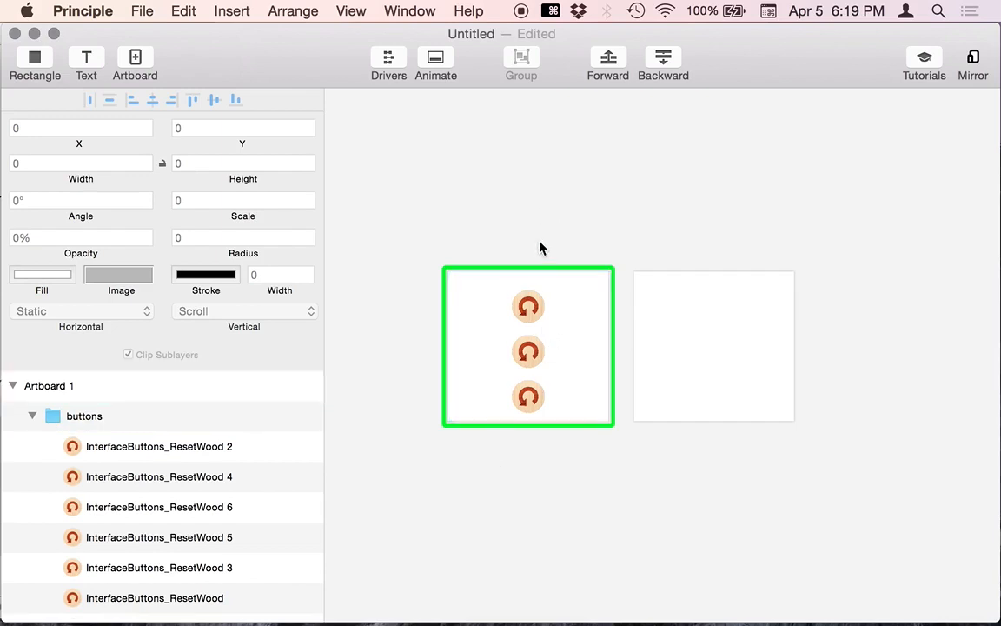
# Step: Uncover the Finder window and place outside.jpg on the empty canvas above the artboards
pyautogui.moveTo(268, 42); pyautogui.dragTo(349, 33)
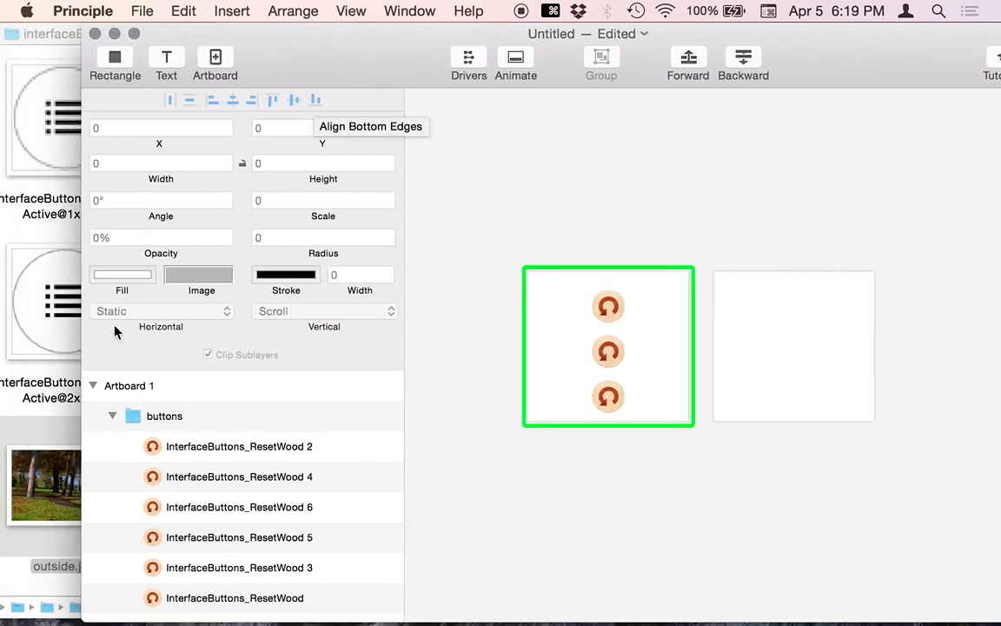
pyautogui.click(60, 371)
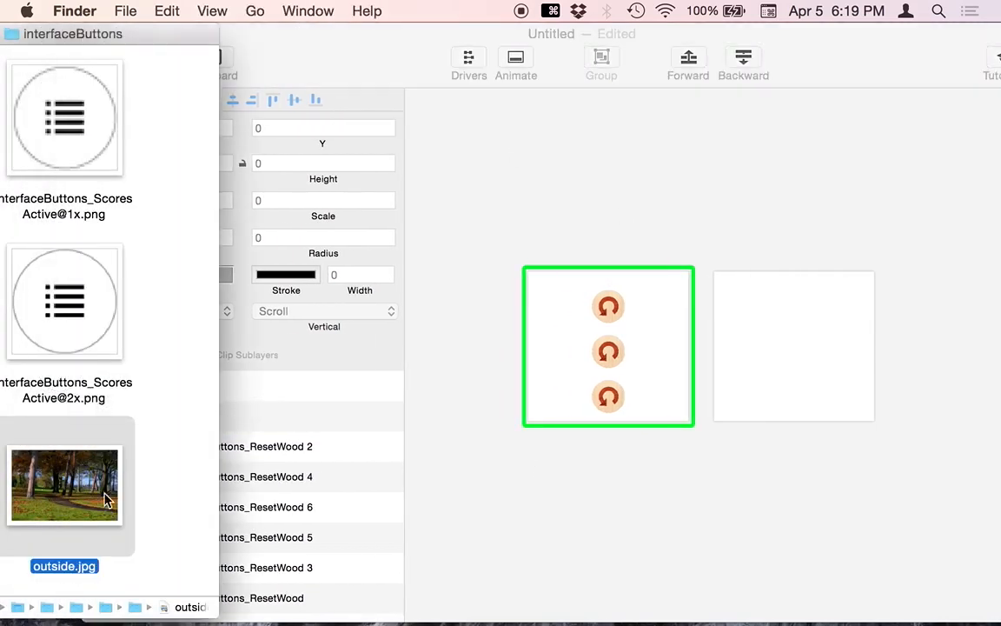
pyautogui.click(62, 493)
pyautogui.moveTo(63, 499); pyautogui.dragTo(602, 235)
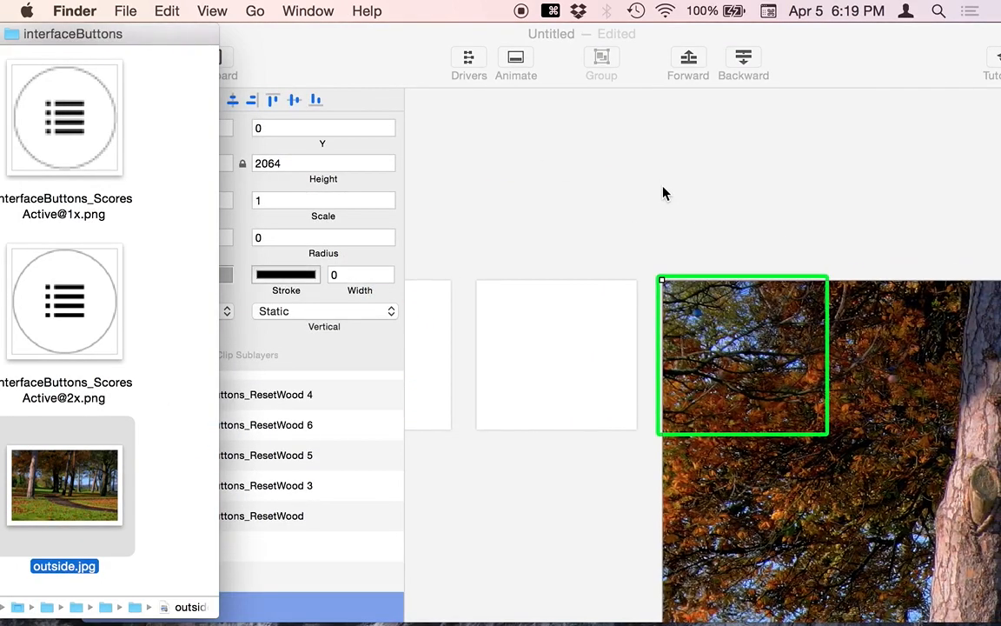
# Step: Delete the imported outside image together with the artboard that holds it
pyautogui.click(666, 193)
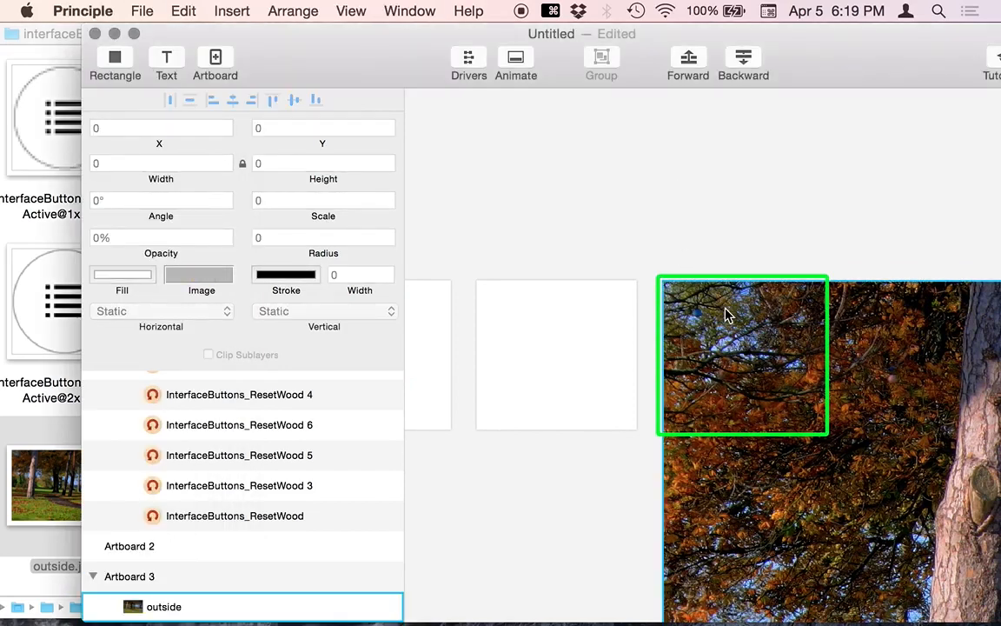
pyautogui.press('BackSpace')
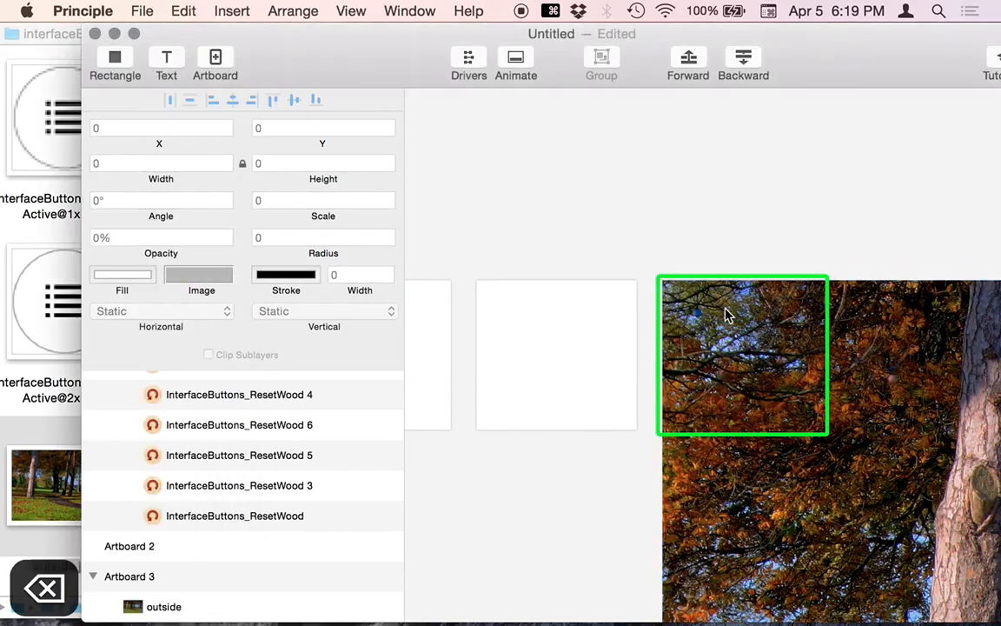
pyautogui.click(728, 314)
pyautogui.press('BackSpace')
pyautogui.press('BackSpace')
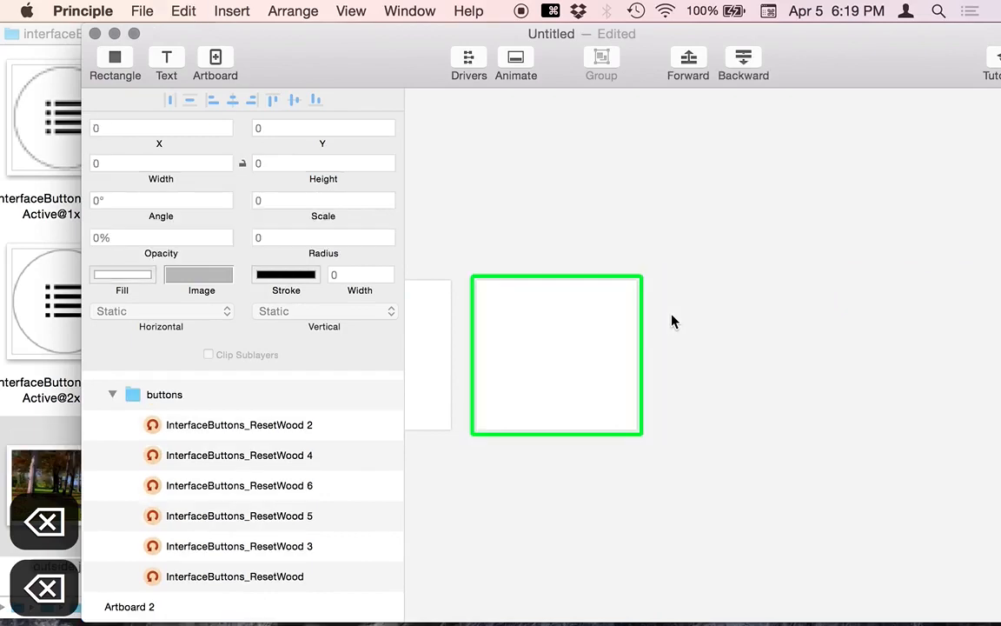
# Step: Place outside.jpg from the Finder window into Artboard 1
pyautogui.hscroll(-5, 486, 174)
pyautogui.click(666, 297)
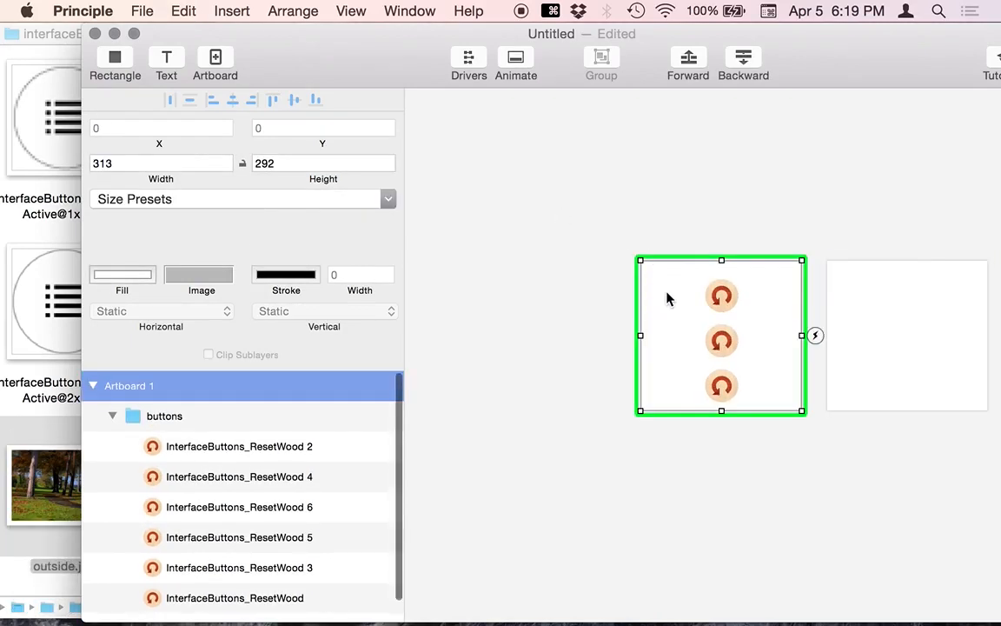
pyautogui.moveTo(17, 483); pyautogui.dragTo(658, 357)
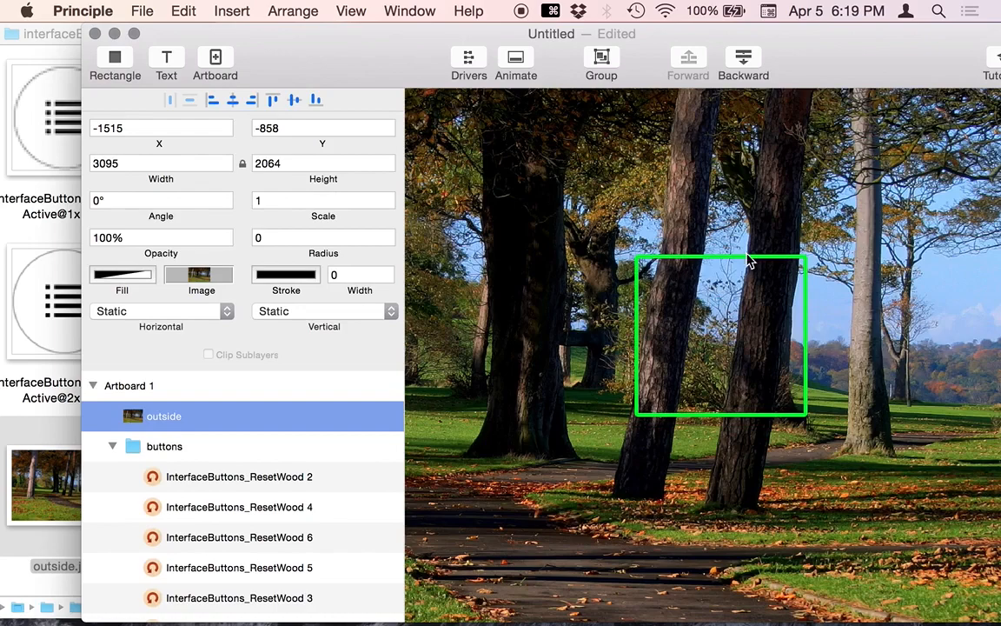
# Step: Examine how far the outside image extends beyond the frame of Artboard 1
pyautogui.scroll(5, 800, 320)
pyautogui.hscroll(10, 800, 320)
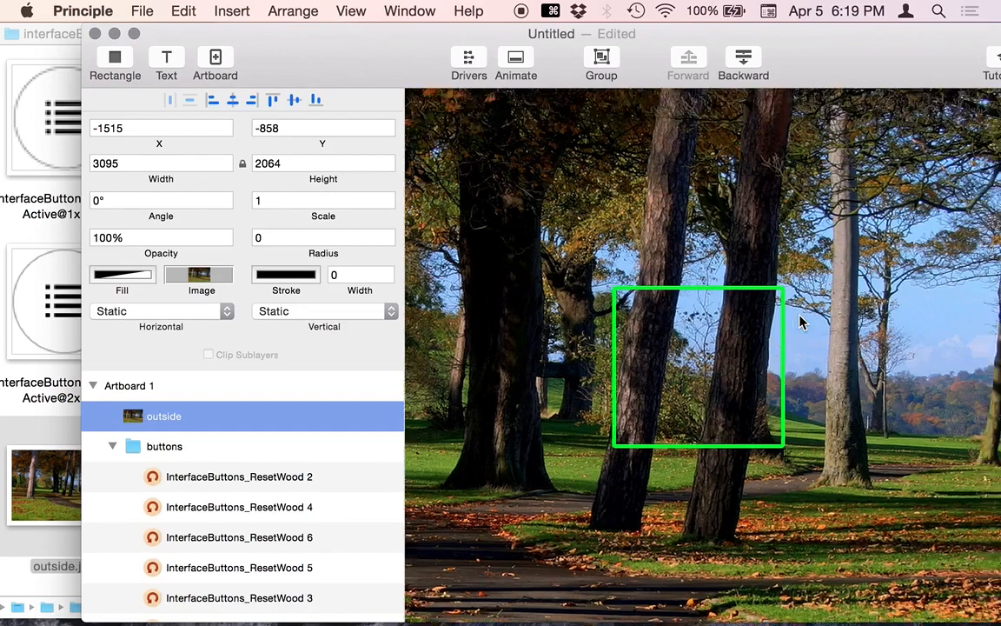
pyautogui.hscroll(-10, 800, 320)
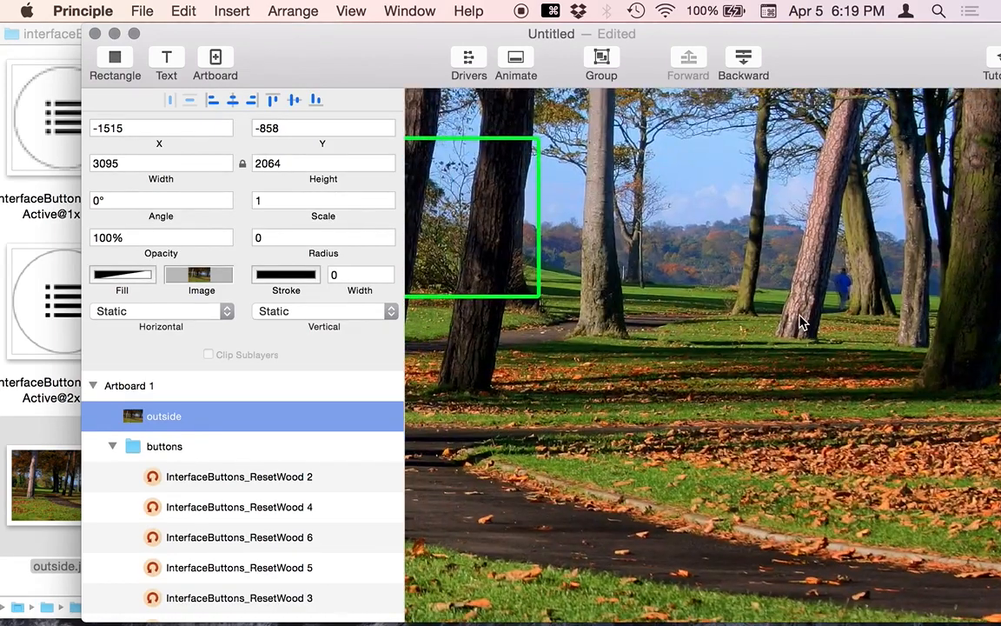
pyautogui.hscroll(10, 800, 320)
pyautogui.scroll(-3, 800, 320)
pyautogui.hscroll(-8, 799, 320)
pyautogui.scroll(4, 800, 320)
pyautogui.scroll(-5, 799, 322)
pyautogui.hscroll(3, 800, 321)
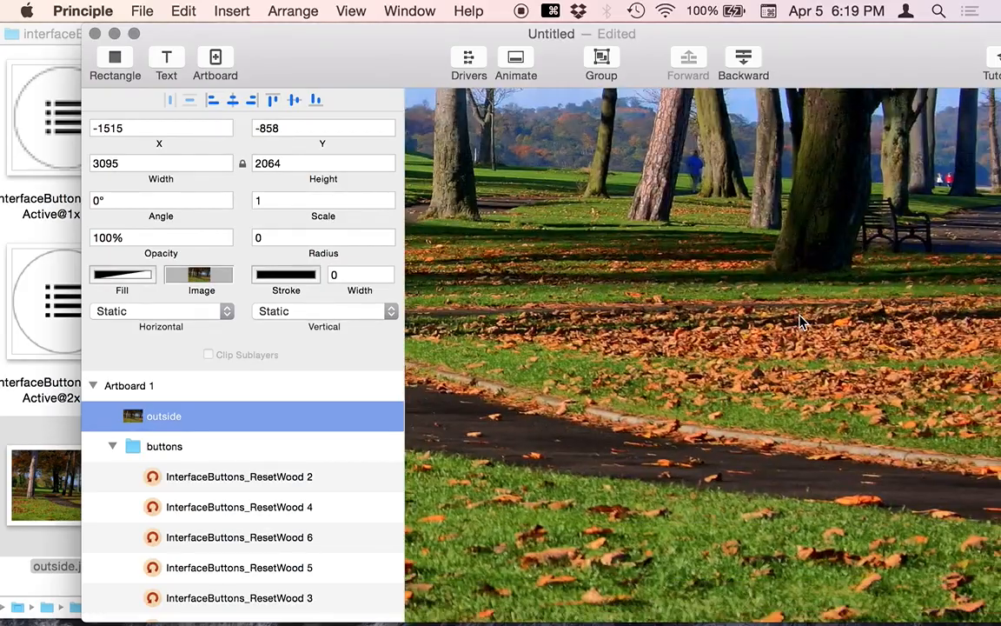
pyautogui.scroll(7, 800, 321)
pyautogui.hscroll(-5, 800, 322)
pyautogui.hscroll(-2, 799, 322)
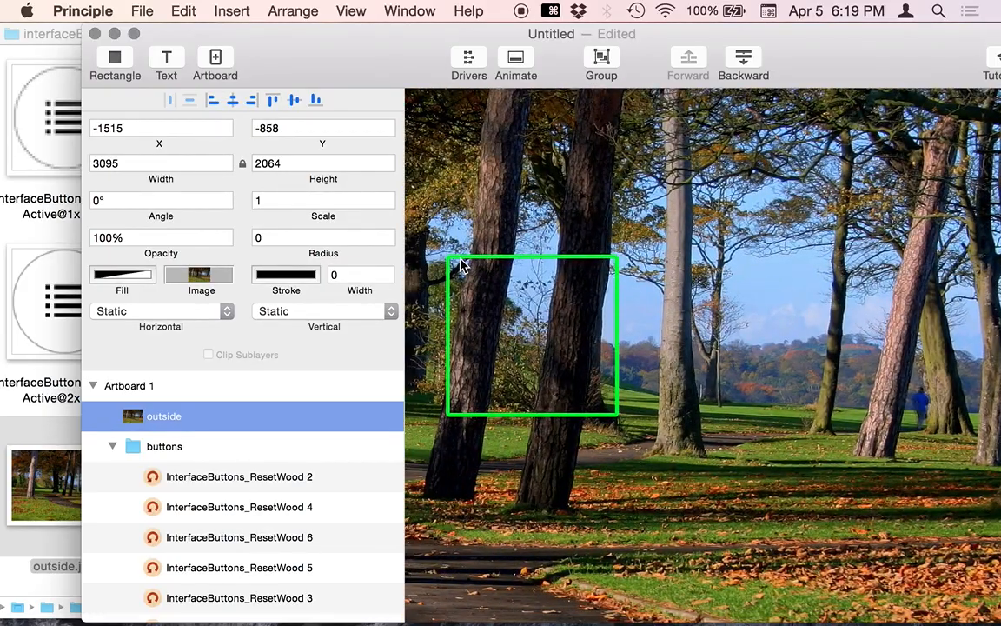
# Step: Collapse the buttons group and locate Artboard 2 and Artboard 1 relative to the oversized image
pyautogui.click(112, 446)
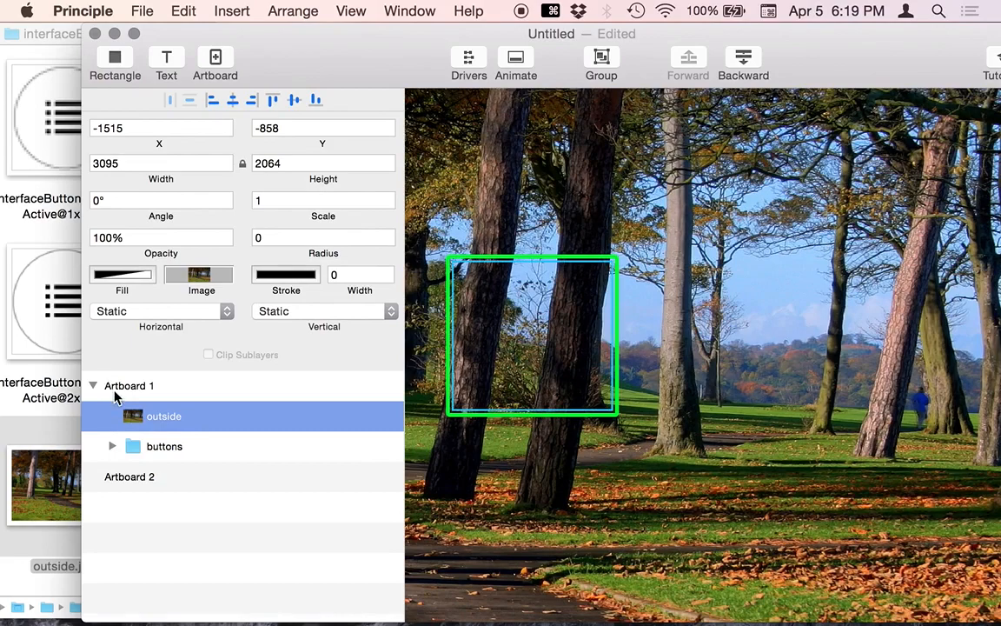
pyautogui.click(134, 480)
pyautogui.hscroll(15, 852, 388)
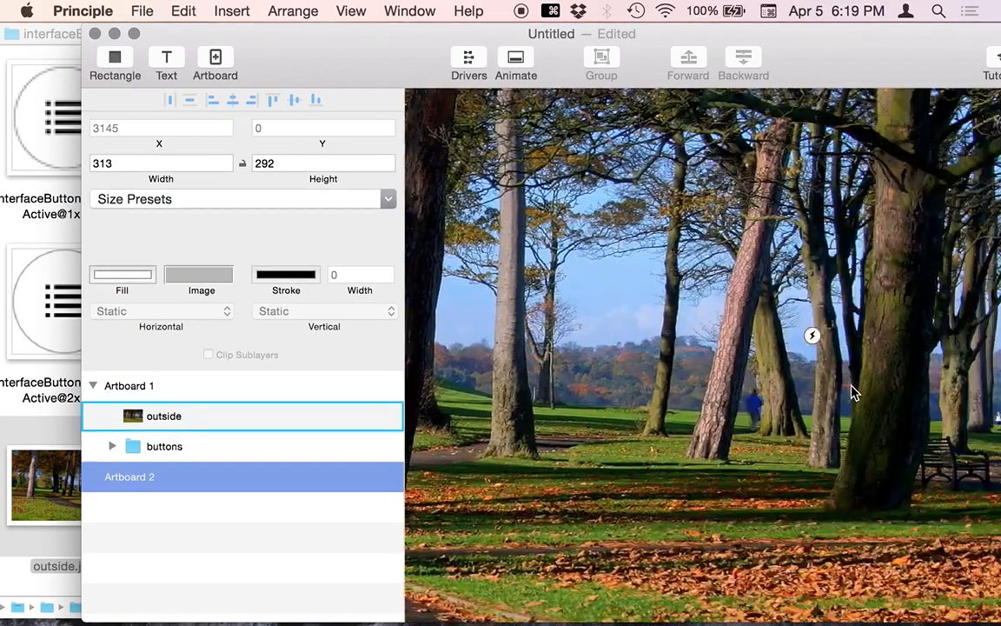
pyautogui.hscroll(-20, 801, 341)
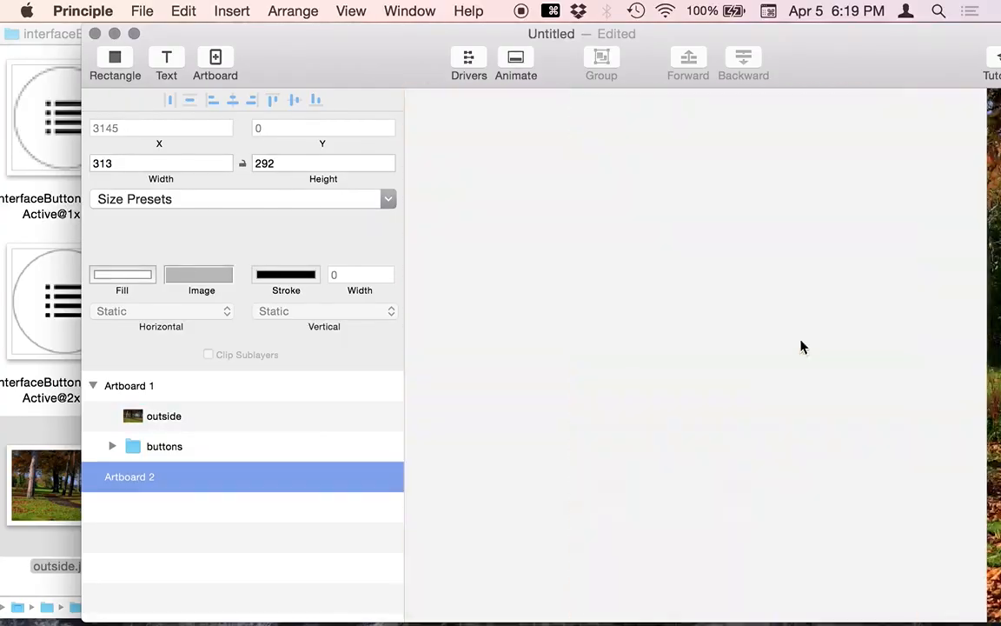
pyautogui.hscroll(8, 800, 340)
pyautogui.click(165, 388)
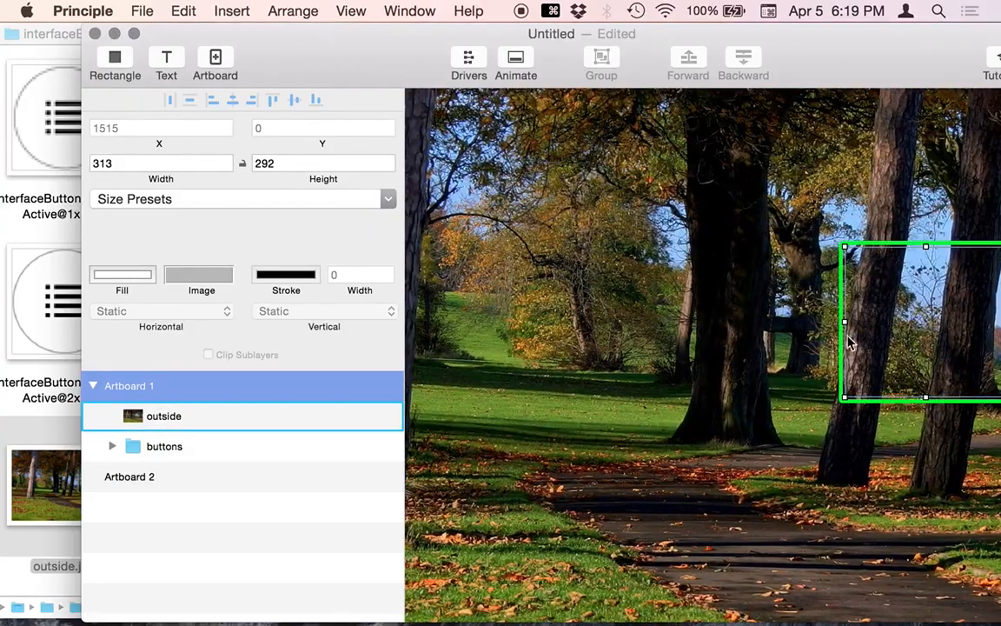
# Step: Undo the placement of the outside image in Artboard 1
pyautogui.hscroll(15, 912, 363)
pyautogui.hscroll(-10, 912, 366)
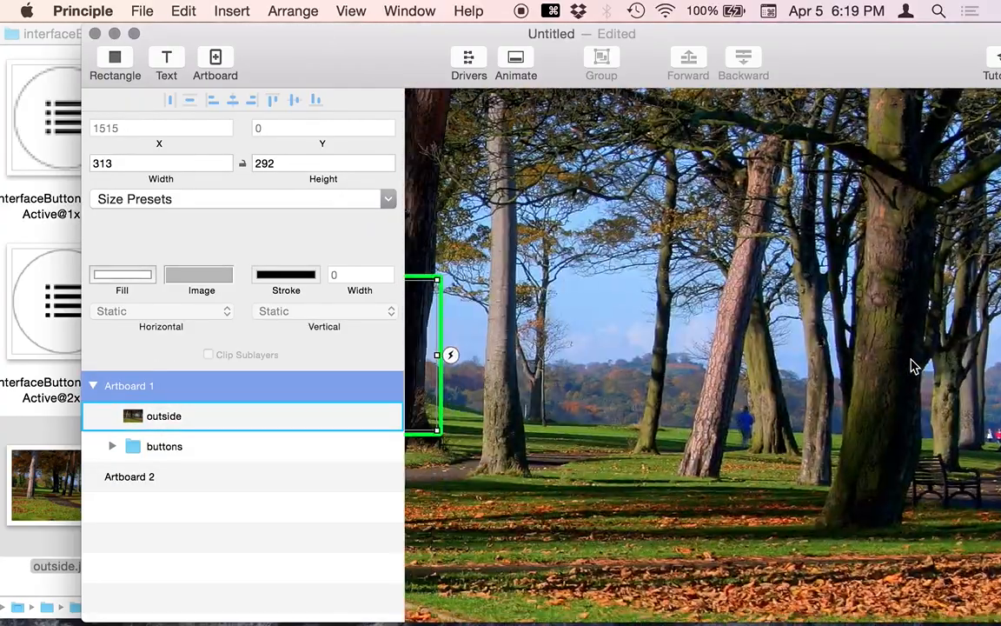
pyautogui.press('cmd+z')
pyautogui.hscroll(-10, 579, 331)
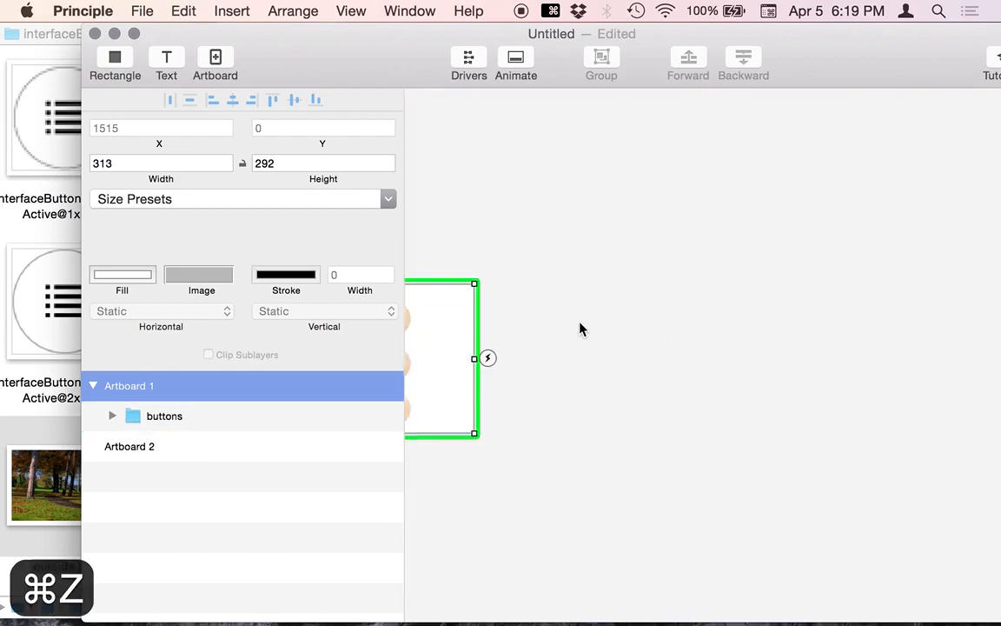
# Step: Locate Artboard 1 and Artboard 2 and bring both into view side by side on the canvas
pyautogui.click(778, 353)
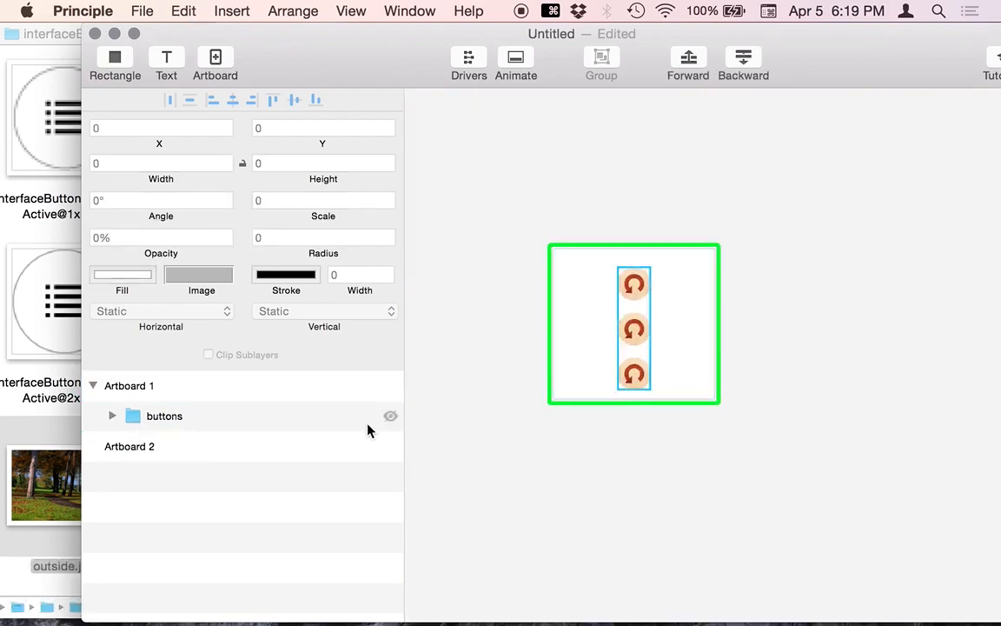
pyautogui.click(157, 451)
pyautogui.click(162, 391)
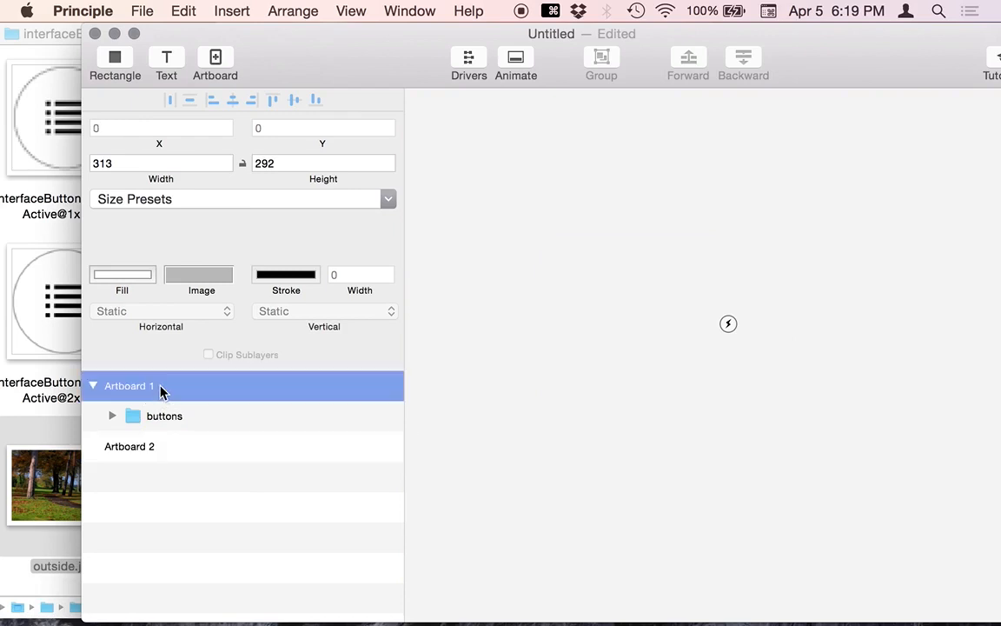
pyautogui.click(150, 443)
pyautogui.click(148, 415)
pyautogui.click(139, 384)
pyautogui.hscroll(-1, 522, 384)
pyautogui.hscroll(-7, 552, 408)
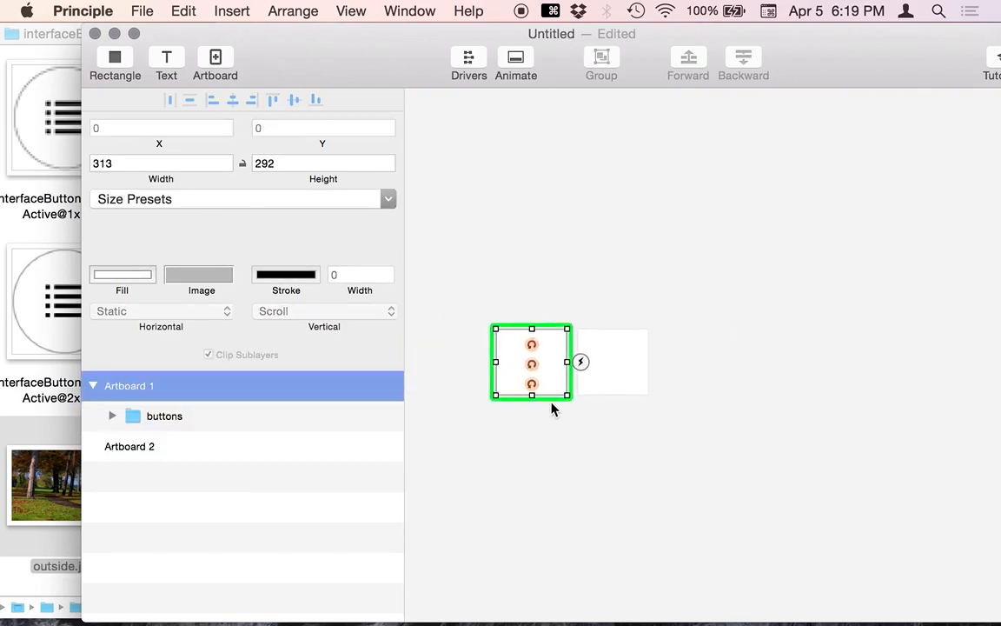
pyautogui.scroll(5, 601, 427)
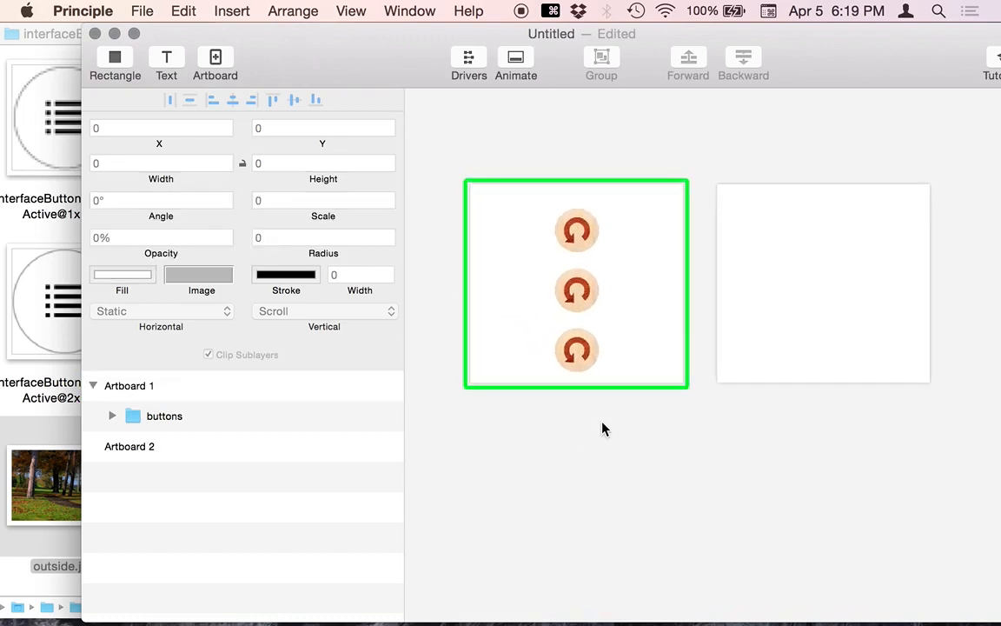
# Step: Move the buttons group outside Artboard 1, just beyond its right edge, to X 343, Y 35
pyautogui.click(585, 304)
pyautogui.click(539, 291)
pyautogui.click(592, 268)
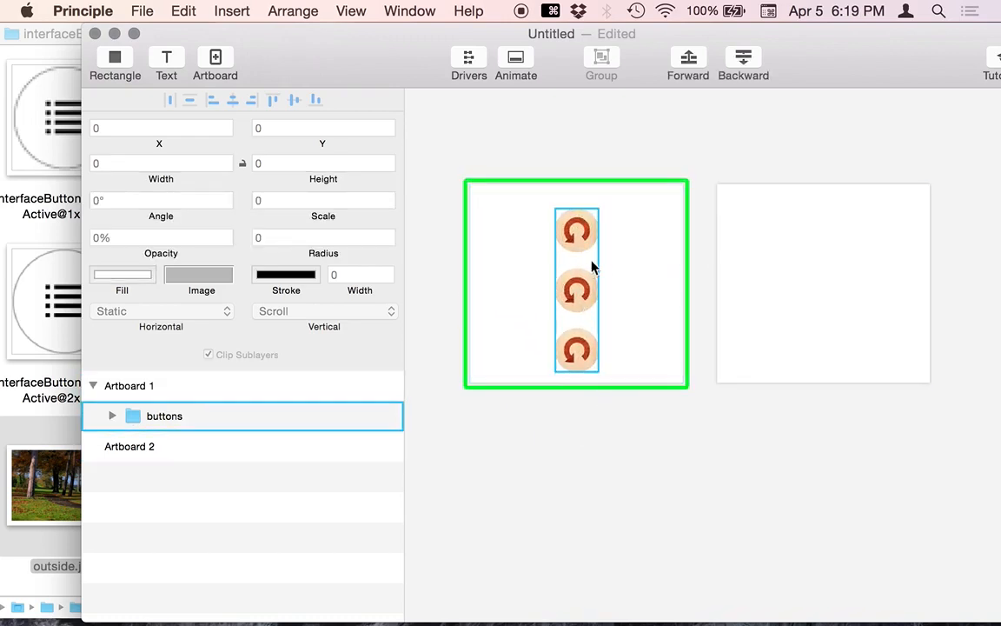
pyautogui.moveTo(584, 298); pyautogui.dragTo(712, 282)
pyautogui.hotkey('shift', 'Right')
pyautogui.hotkey('shift', 'Right')
pyautogui.hotkey('shift', 'Right')
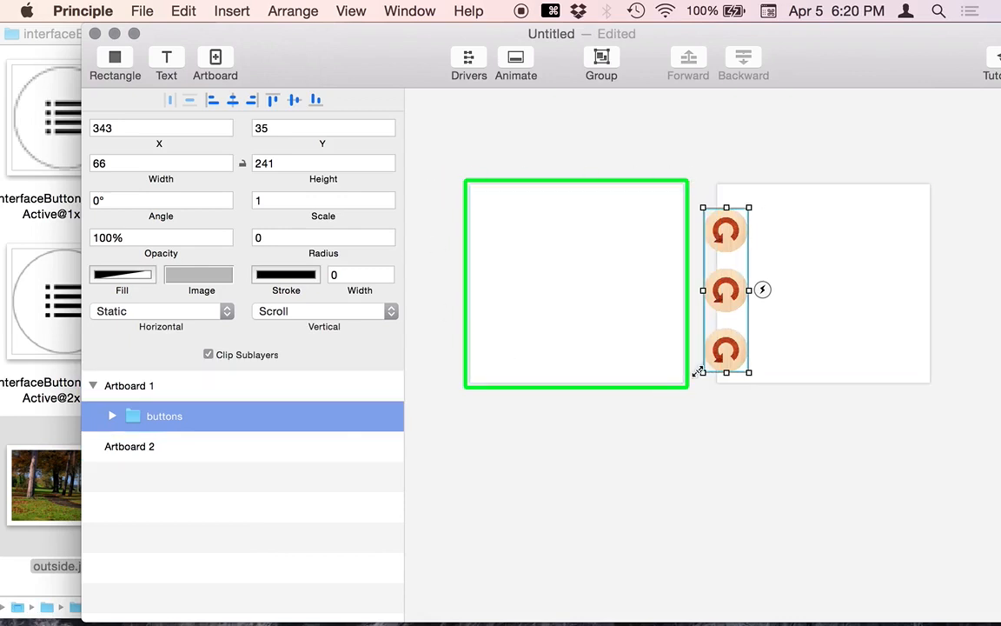
pyautogui.click(769, 526)
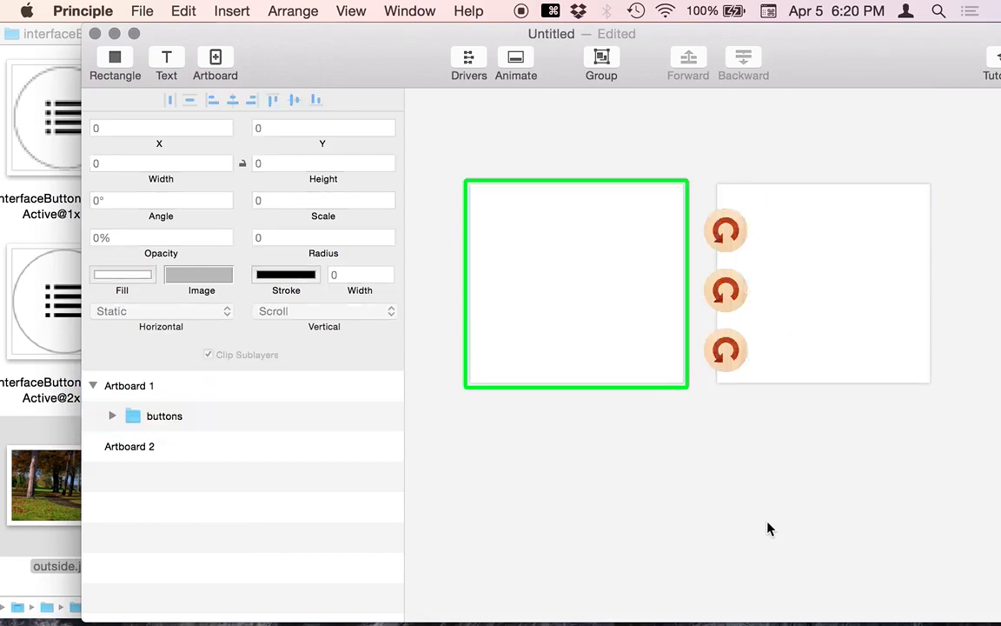
# Step: Undo the last nudge of the buttons group and place a copy of the group in Artboard 2 at X 151, Y 25
pyautogui.click(828, 265)
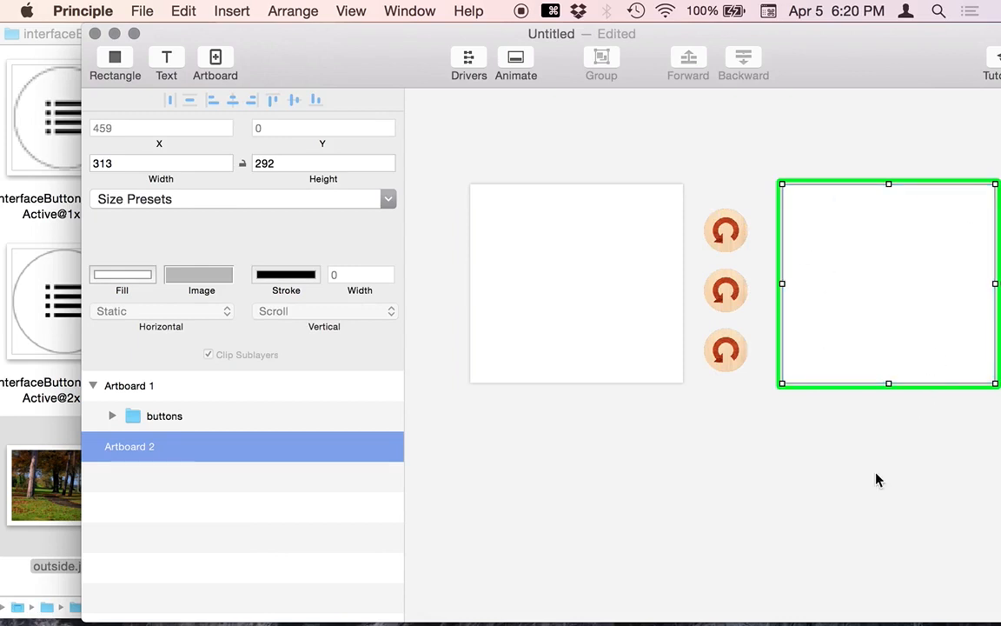
pyautogui.click(775, 456)
pyautogui.press('super+z')
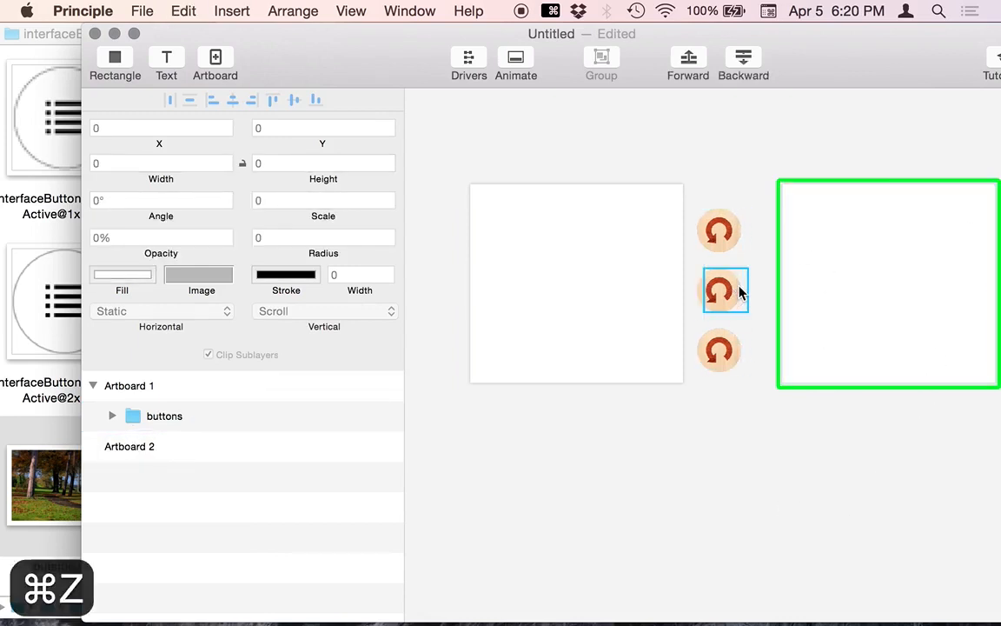
pyautogui.moveTo(728, 289); pyautogui.dragTo(901, 283)
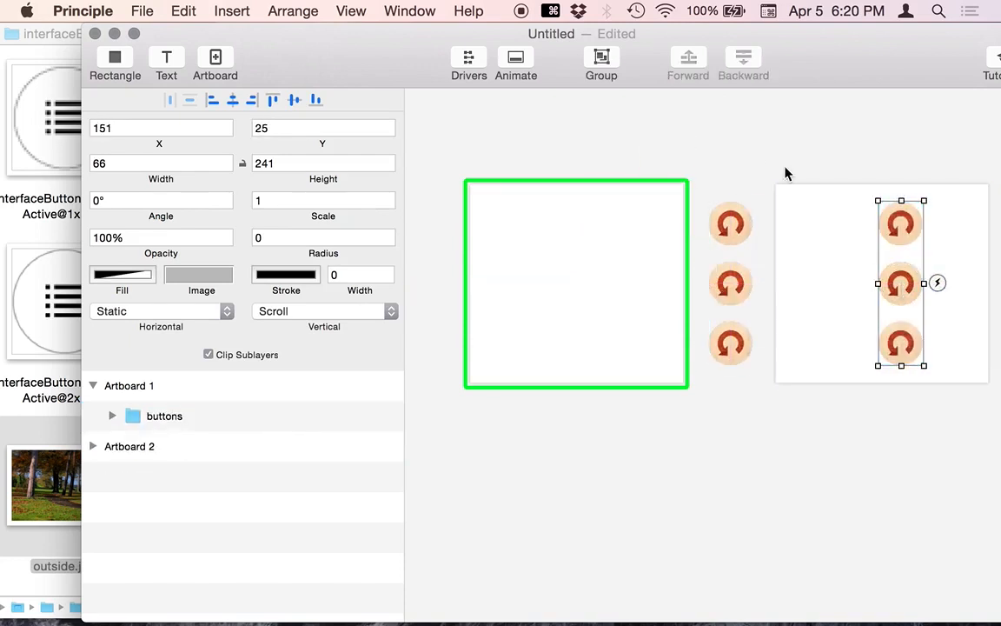
# Step: Create a Tap transition from Artboard 1 to Artboard 2, play it in the preview and restart the preview
pyautogui.click(737, 223)
pyautogui.click(766, 282)
pyautogui.click(632, 248)
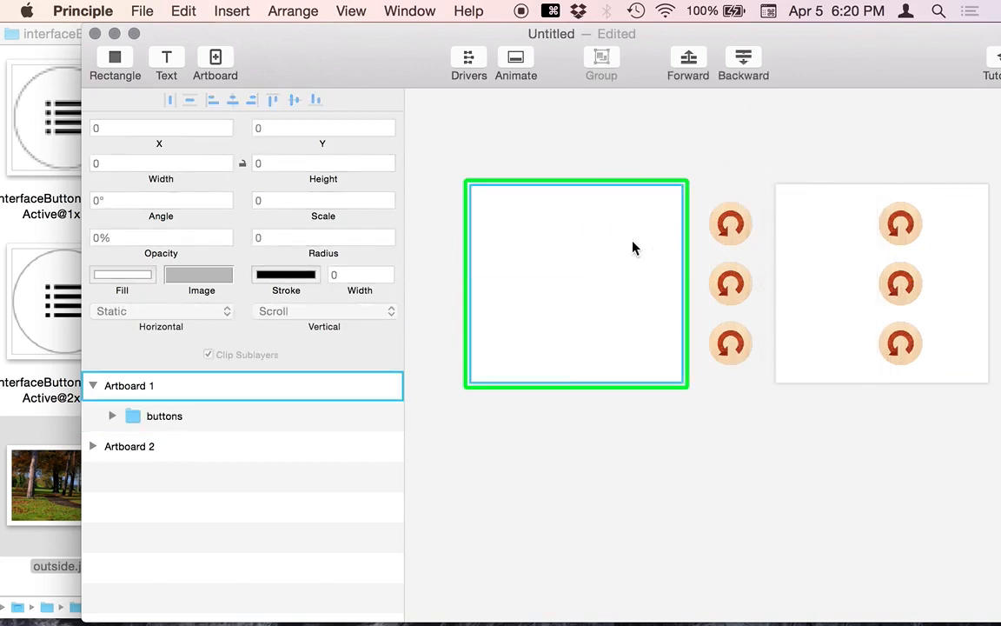
pyautogui.click(695, 282)
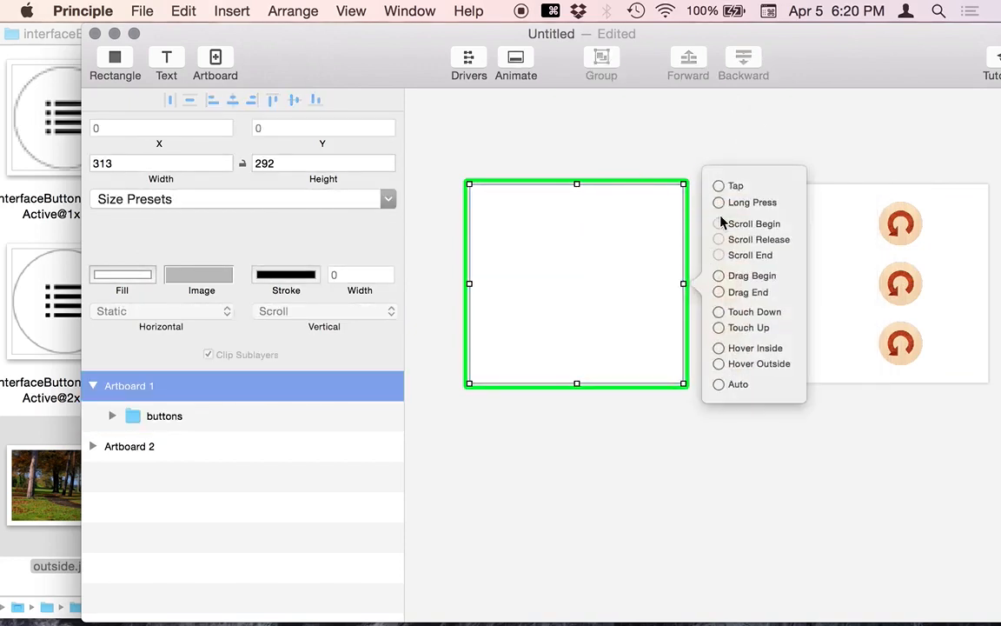
pyautogui.click(823, 191)
pyautogui.moveTo(867, 60); pyautogui.dragTo(782, 66)
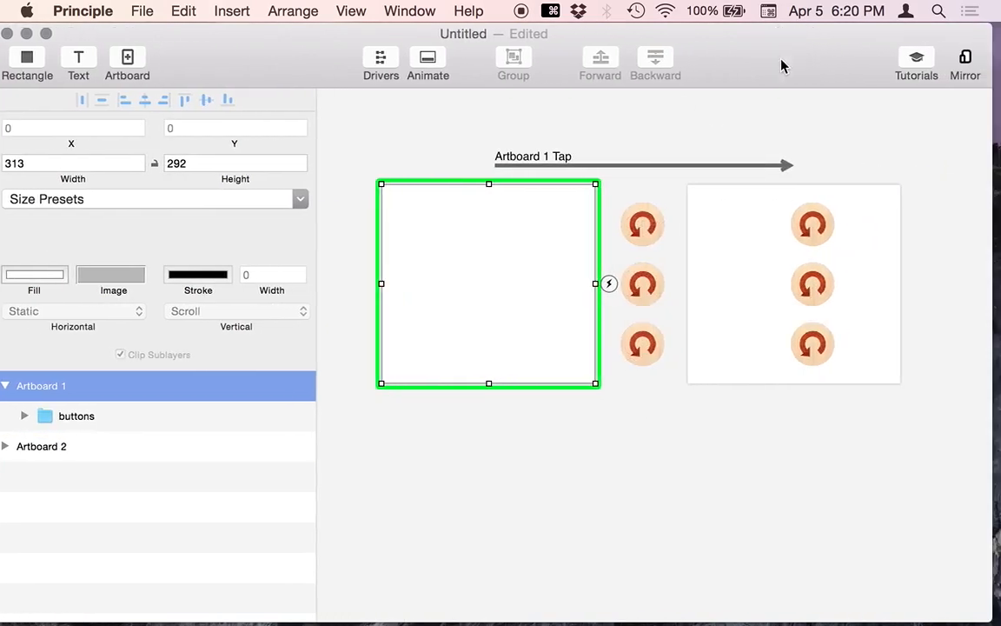
pyautogui.press('super+grave')
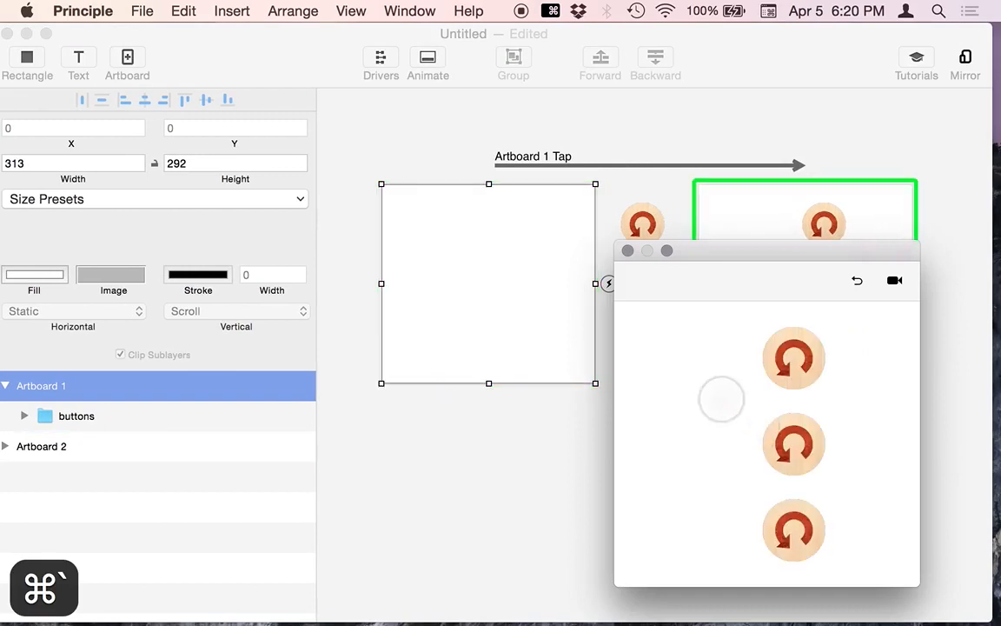
pyautogui.click(857, 279)
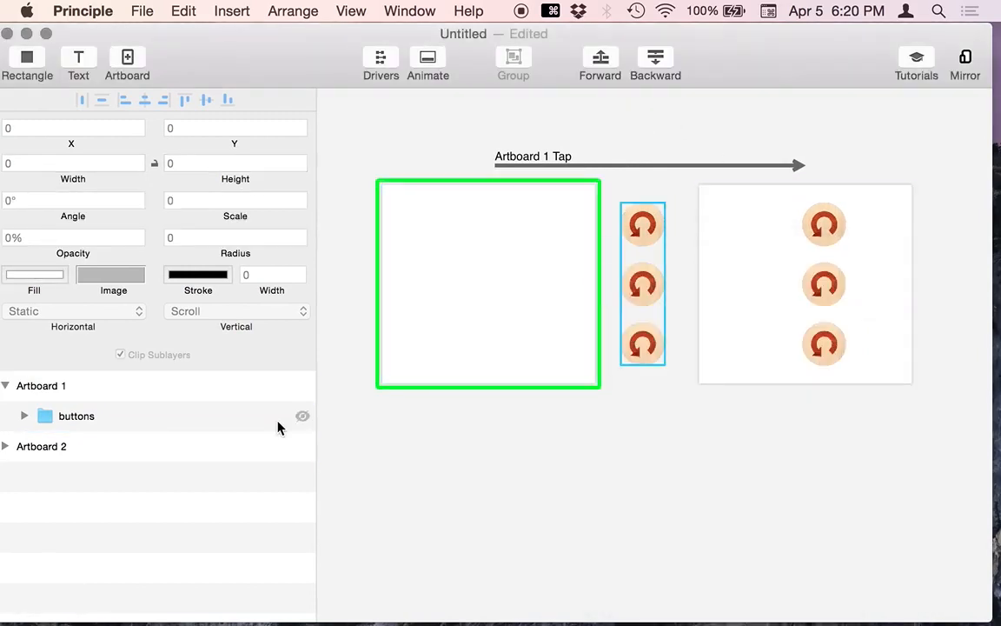
# Step: Rename the button group in Artboard 2 as buttons so that it matches the group in Artboard 1
pyautogui.click(6, 447)
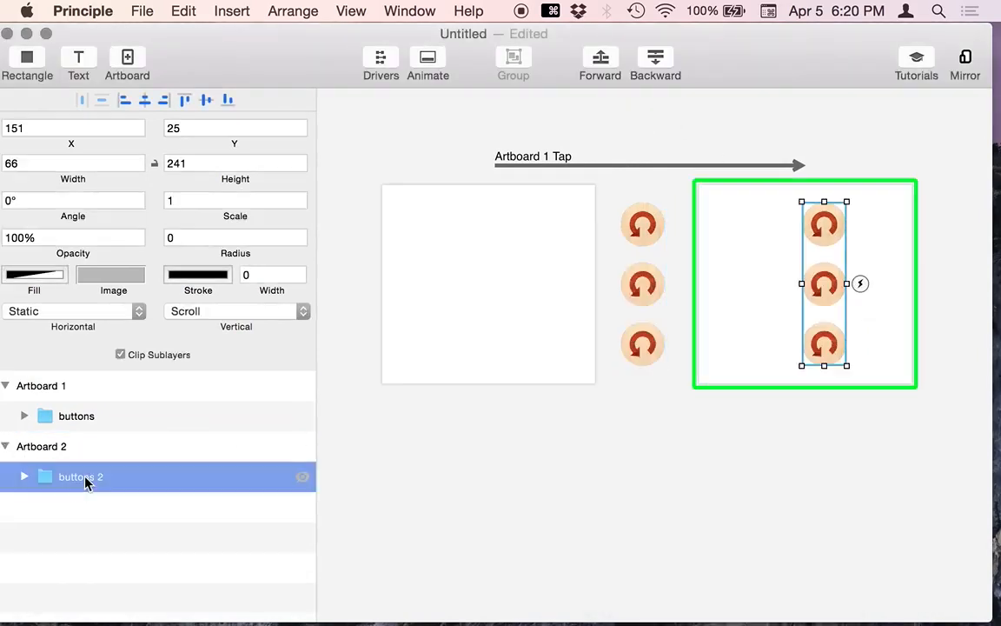
pyautogui.doubleClick(85, 478)
pyautogui.press('Right')
pyautogui.press('BackSpace')
pyautogui.press('BackSpace')
pyautogui.click(711, 508)
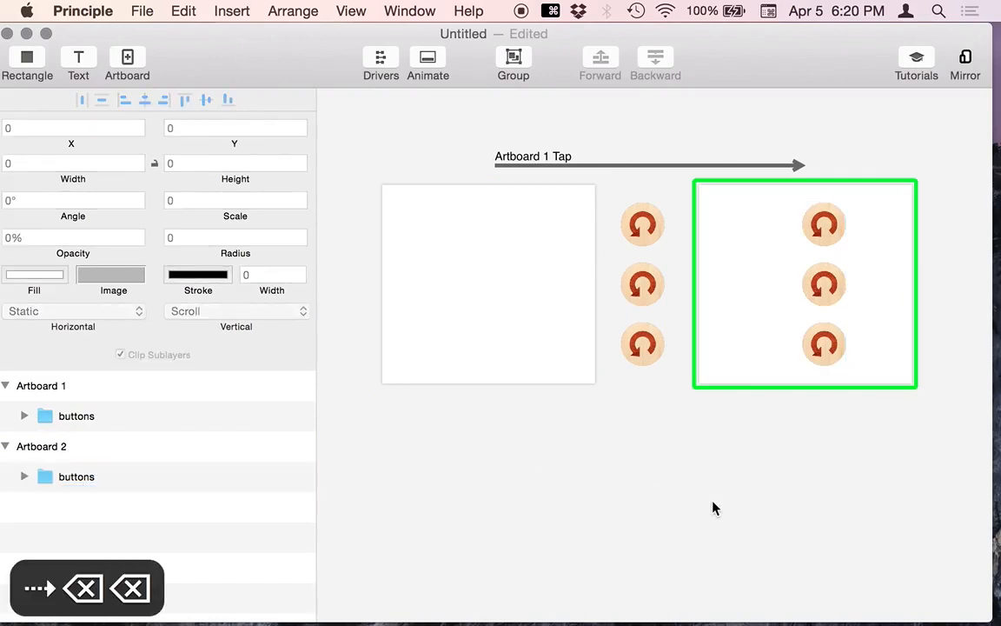
# Step: Play the tap transition several times in the preview, restarting between runs, to examine how the buttons enter
pyautogui.press('super+grave')
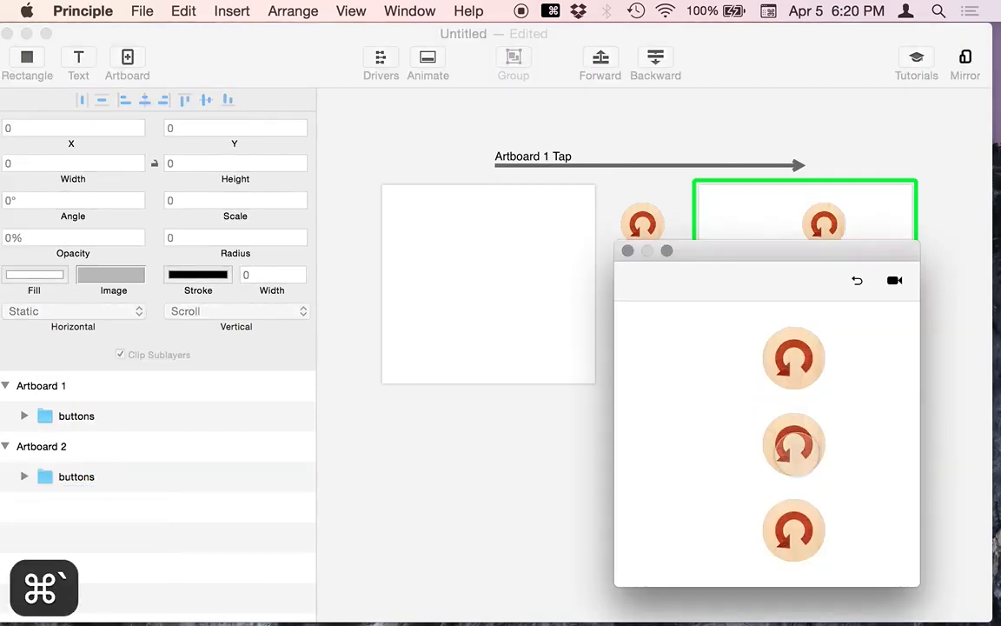
pyautogui.click(857, 282)
pyautogui.click(728, 456)
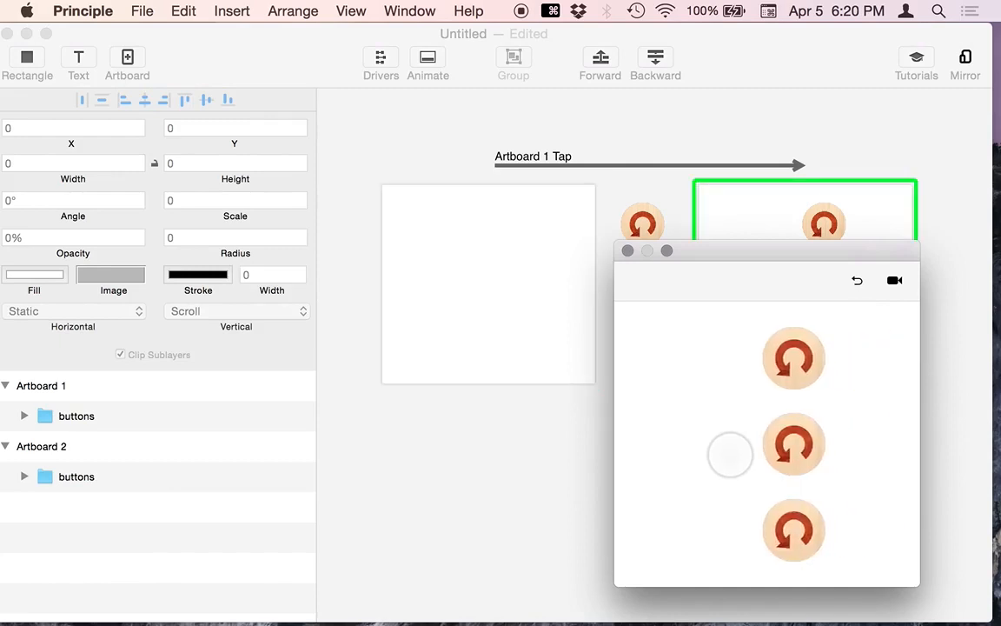
pyautogui.click(857, 281)
pyautogui.click(746, 422)
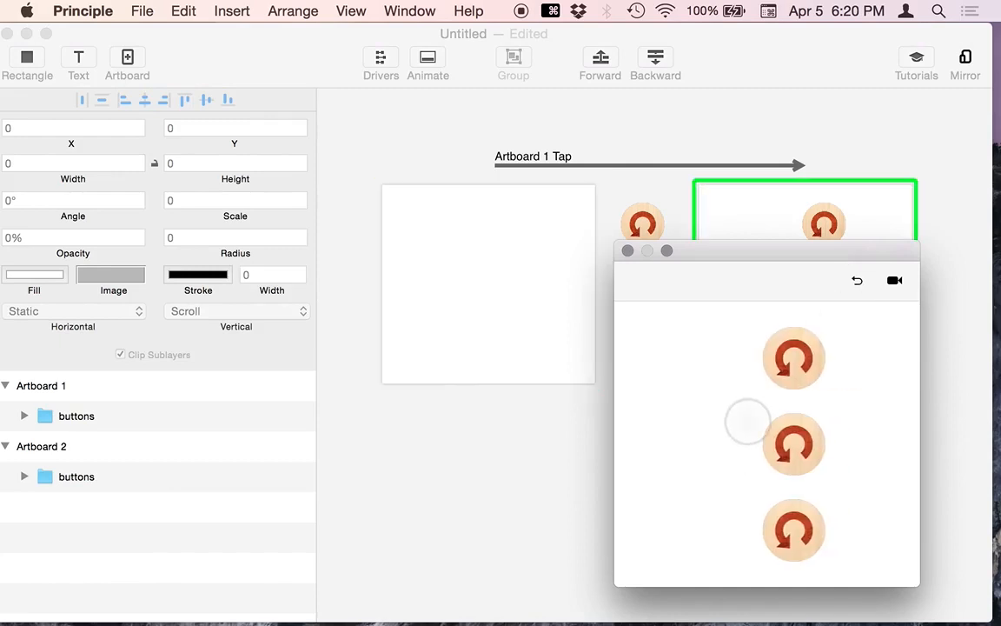
pyautogui.moveTo(710, 252); pyautogui.dragTo(748, 239)
pyautogui.click(695, 166)
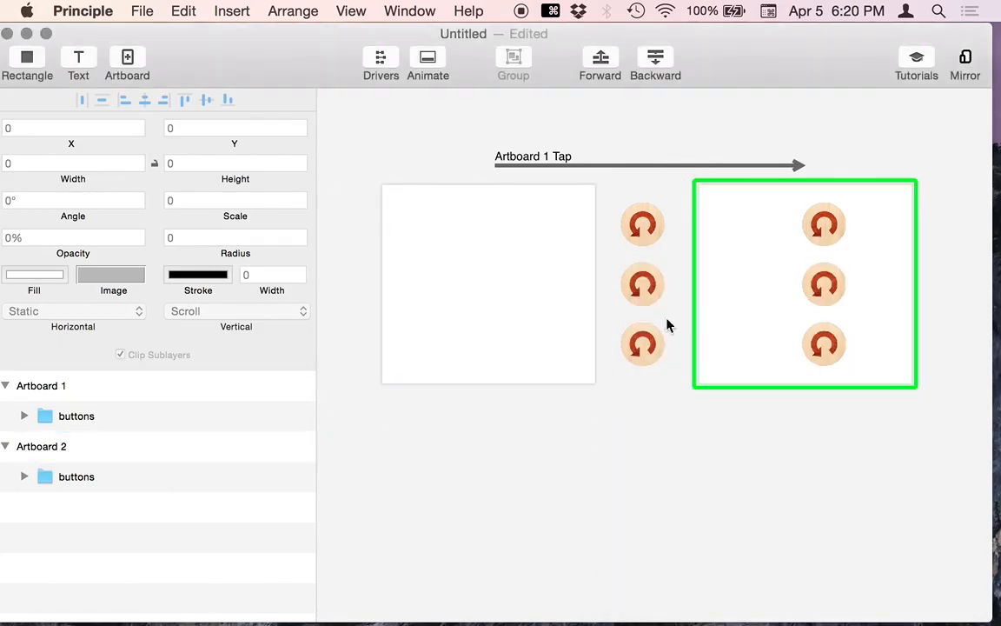
# Step: Move the buttons group back inside Artboard 1 at X 124, Y 25 and delete its copy from Artboard 2
pyautogui.moveTo(657, 284); pyautogui.dragTo(501, 287)
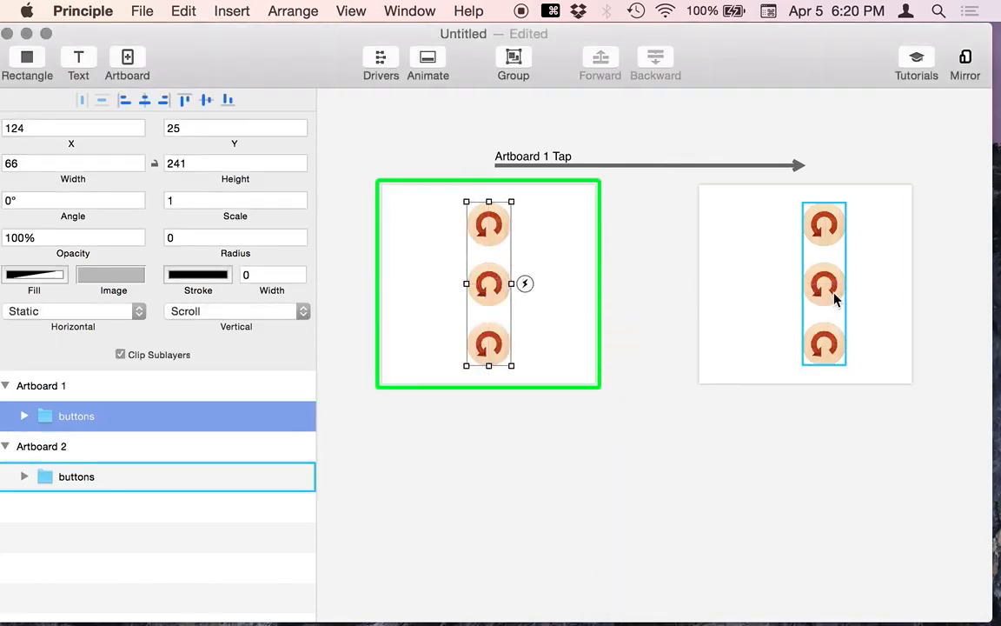
pyautogui.click(836, 297)
pyautogui.press('BackSpace')
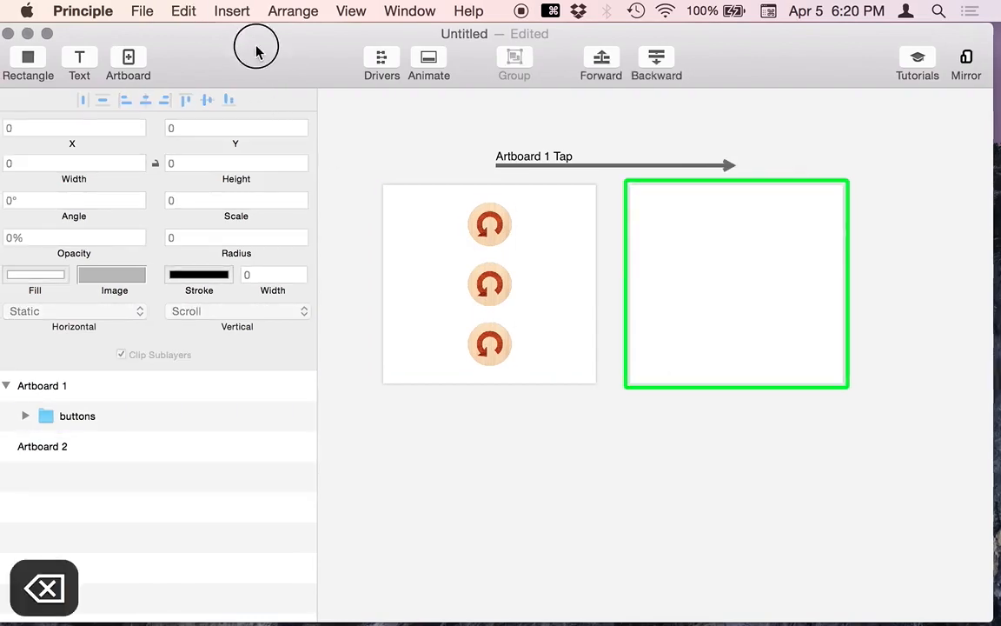
# Step: Place outside.jpg from the Finder window into Artboard 1 and order it beneath the buttons group
pyautogui.moveTo(257, 50); pyautogui.dragTo(447, 31)
pyautogui.moveTo(64, 473); pyautogui.dragTo(628, 284)
pyautogui.moveTo(232, 425)
pyautogui.mouseDown()
pyautogui.moveTo(286, 462)
pyautogui.moveTo(283, 445)
pyautogui.moveTo(250, 413)
pyautogui.moveTo(228, 439)
pyautogui.mouseUp()
pyautogui.click(224, 446)
pyautogui.moveTo(285, 418)
pyautogui.mouseDown()
pyautogui.moveTo(282, 403)
pyautogui.moveTo(282, 411)
pyautogui.mouseUp()
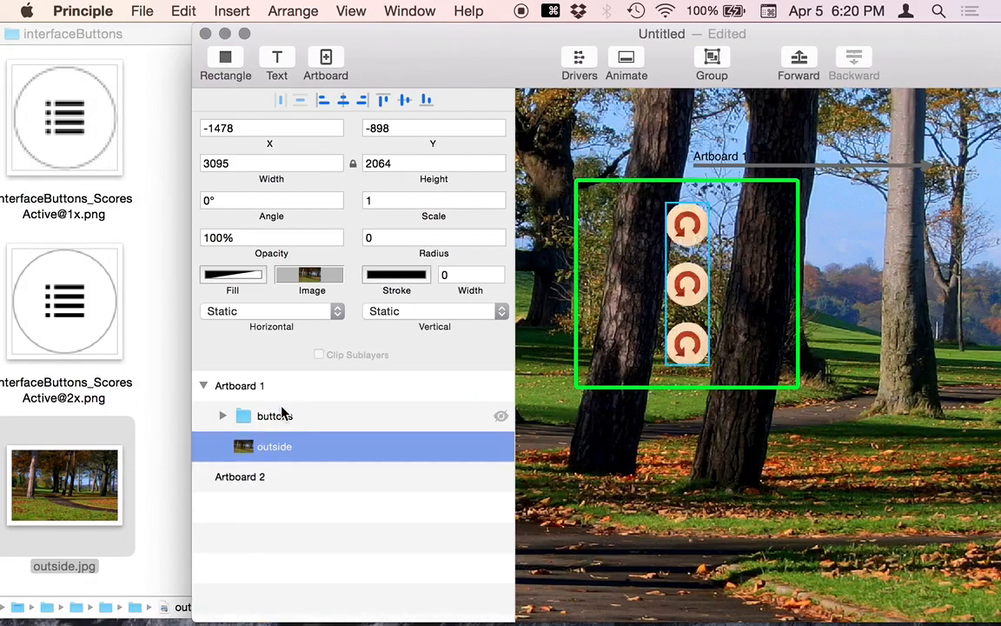
# Step: Set the outside image's scale to 0.25 and reposition it behind the buttons in Artboard 1
pyautogui.click(410, 200)
pyautogui.write('0.25')
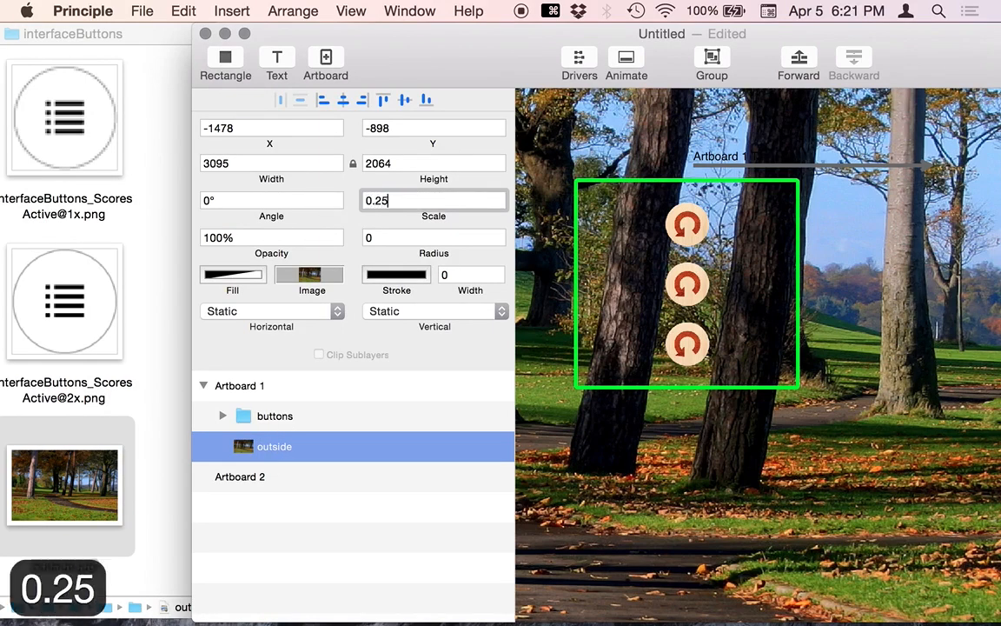
pyautogui.press('Return')
pyautogui.moveTo(759, 438); pyautogui.dragTo(756, 384)
pyautogui.click(778, 433)
pyautogui.moveTo(906, 267); pyautogui.dragTo(963, 263)
pyautogui.click(695, 493)
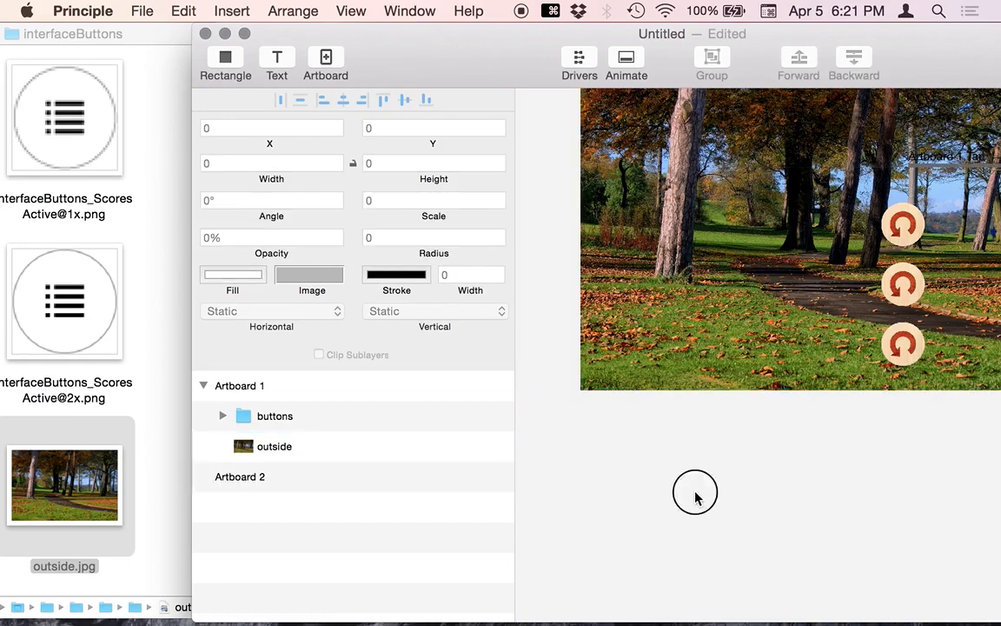
# Step: Delete the Tap transition from Artboard 1, and delete Artboard 2
pyautogui.hscroll(5, 695, 492)
pyautogui.scroll(5, 696, 493)
pyautogui.scroll(-5, 695, 497)
pyautogui.hscroll(2, 695, 498)
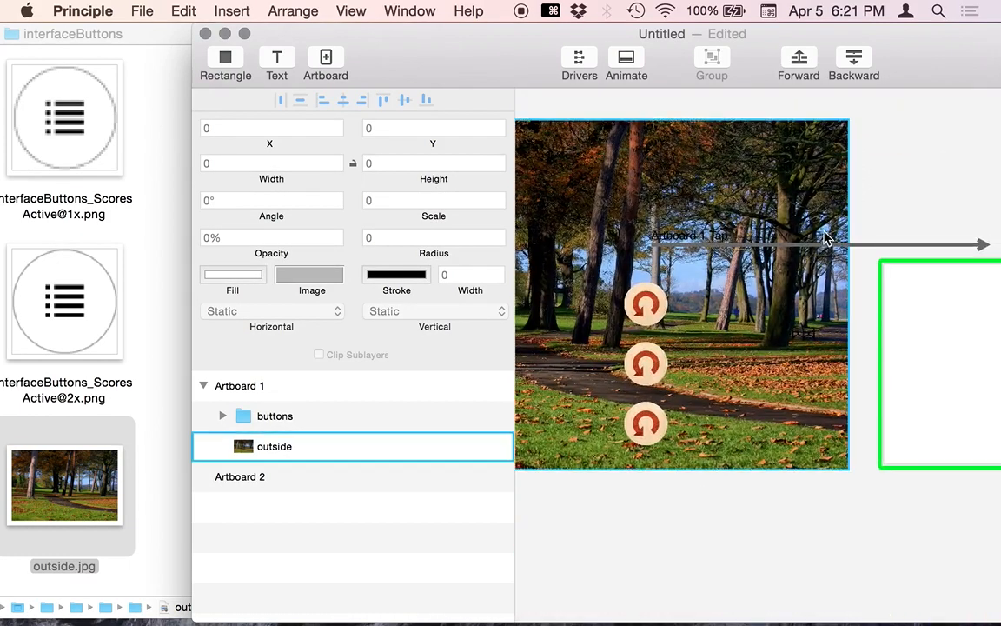
pyautogui.click(646, 314)
pyautogui.click(693, 201)
pyautogui.click(888, 243)
pyautogui.press('BackSpace')
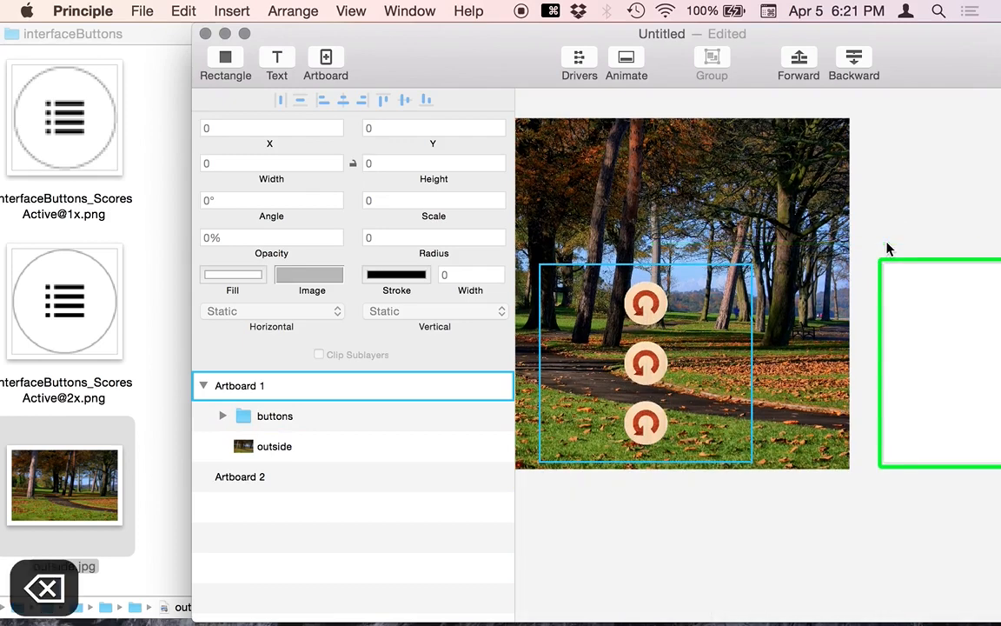
pyautogui.click(897, 330)
pyautogui.press('BackSpace')
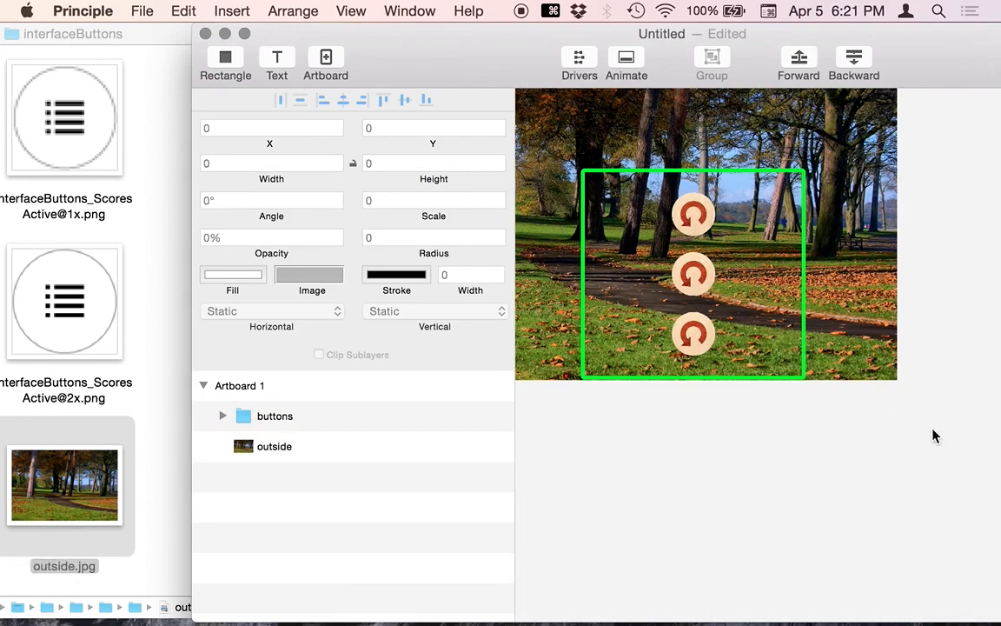
# Step: Preview the buttons group scrolling vertically over the outside image, examine where it gets clipped, and close the preview
pyautogui.click(692, 273)
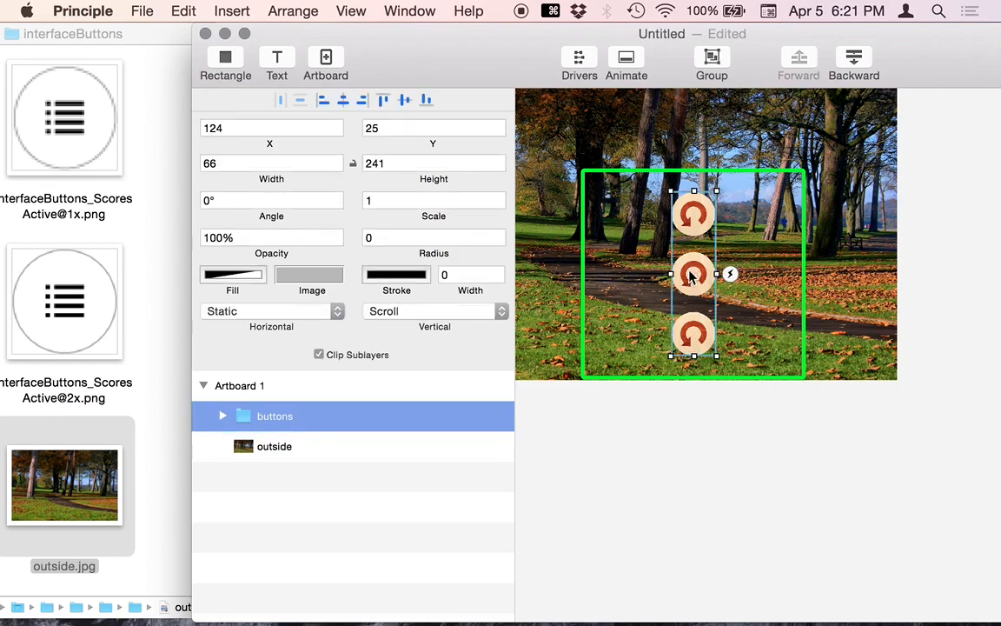
pyautogui.click(754, 483)
pyautogui.press('super+grave')
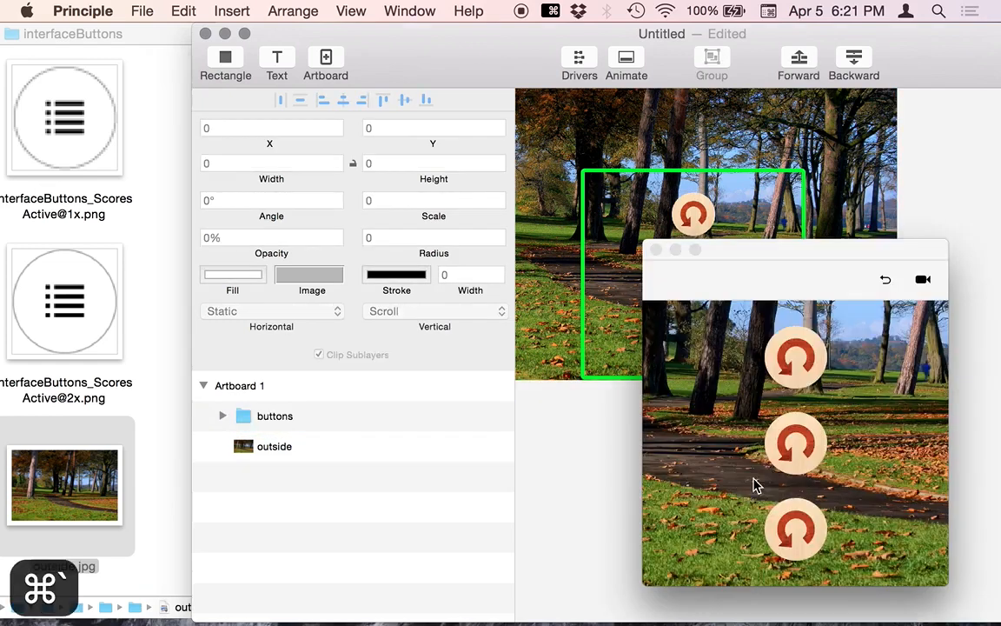
pyautogui.scroll(3, 796, 466)
pyautogui.scroll(2, 796, 467)
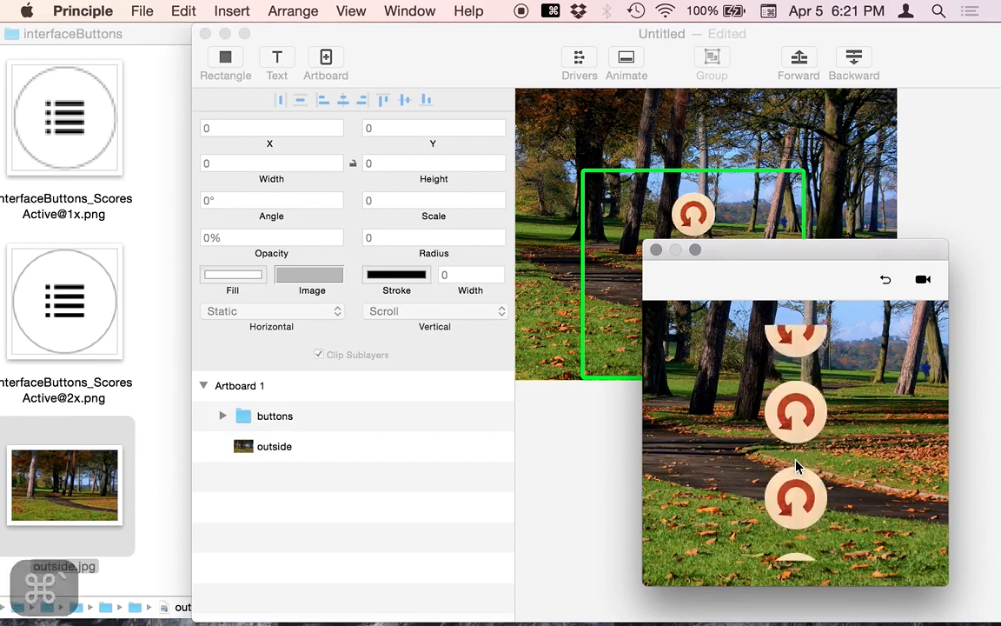
pyautogui.click(652, 250)
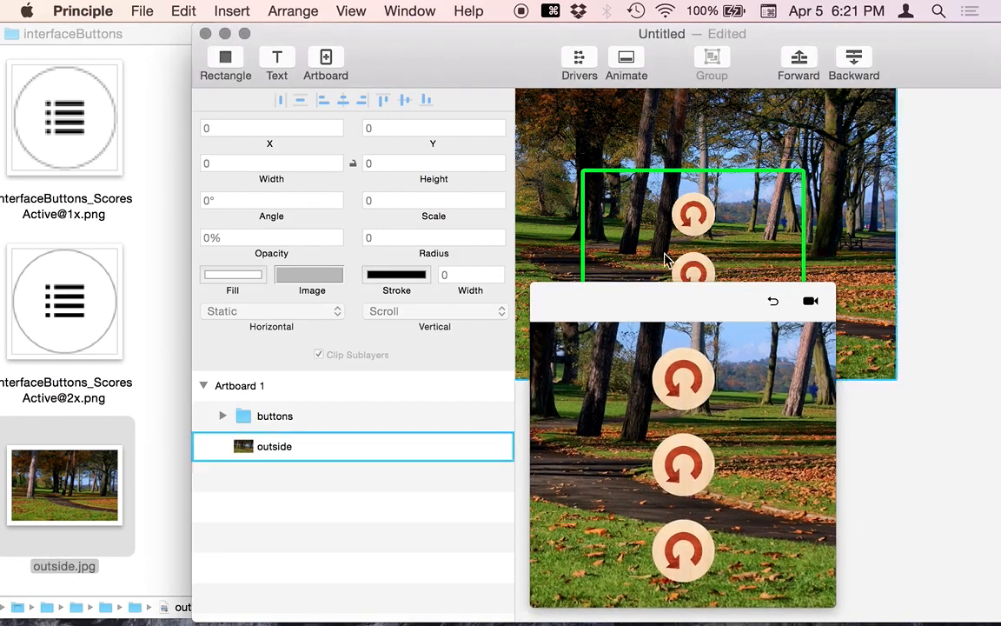
pyautogui.moveTo(674, 295); pyautogui.dragTo(834, 340)
pyautogui.click(556, 442)
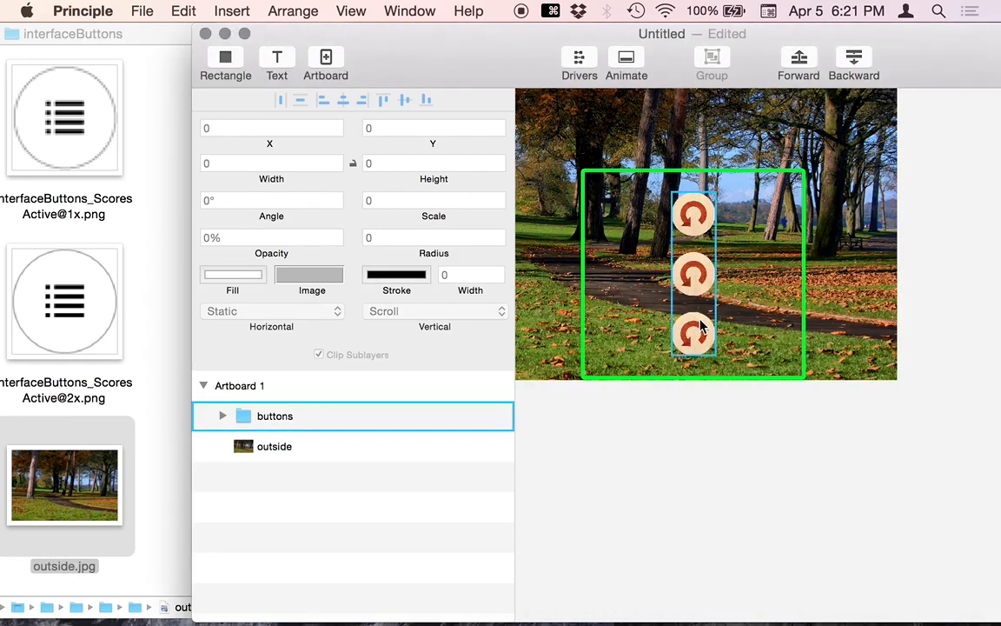
# Step: Extend the buttons group to the top and bottom edges of Artboard 1, setting its Y to 0 and height to 302
pyautogui.click(694, 348)
pyautogui.moveTo(693, 360); pyautogui.dragTo(694, 380)
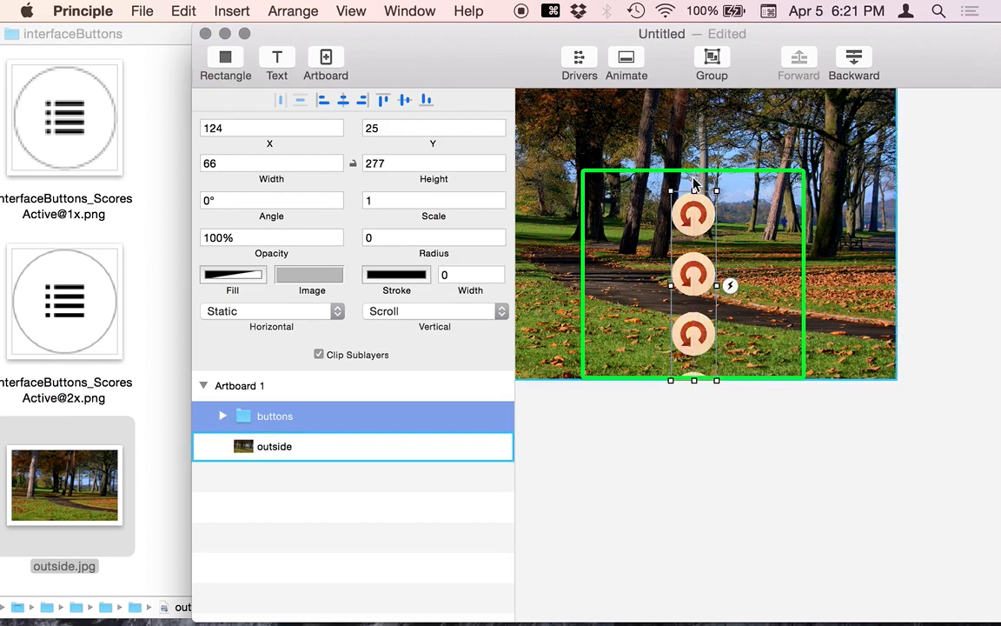
pyautogui.moveTo(693, 187)
pyautogui.mouseDown()
pyautogui.moveTo(693, 154)
pyautogui.moveTo(693, 172)
pyautogui.mouseUp()
# Step: Preview the buttons group scrolling vertically up and down over the outside image, and examine its clipping at the artboard edges
pyautogui.press('super+1')
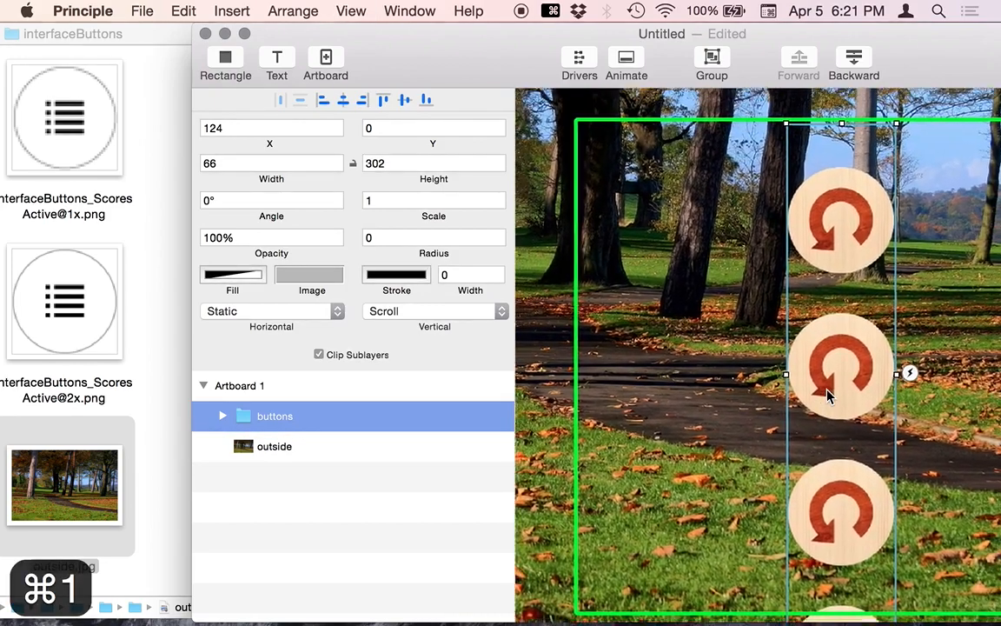
pyautogui.press('super+grave')
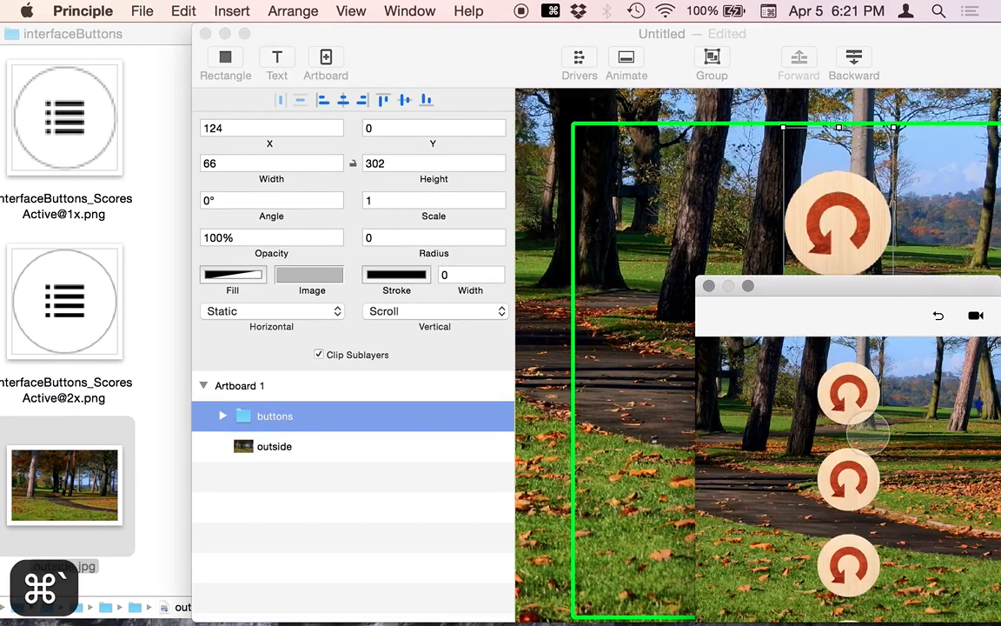
pyautogui.scroll(-2, 865, 431)
pyautogui.scroll(1, 856, 432)
pyautogui.scroll(-1, 856, 432)
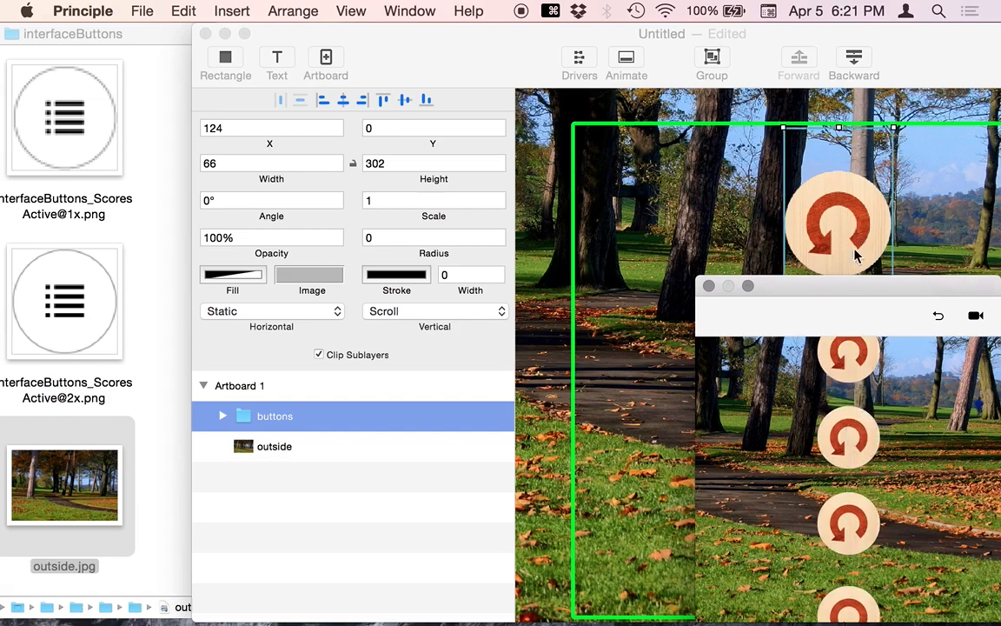
pyautogui.moveTo(848, 292); pyautogui.dragTo(841, 215)
pyautogui.scroll(2, 827, 330)
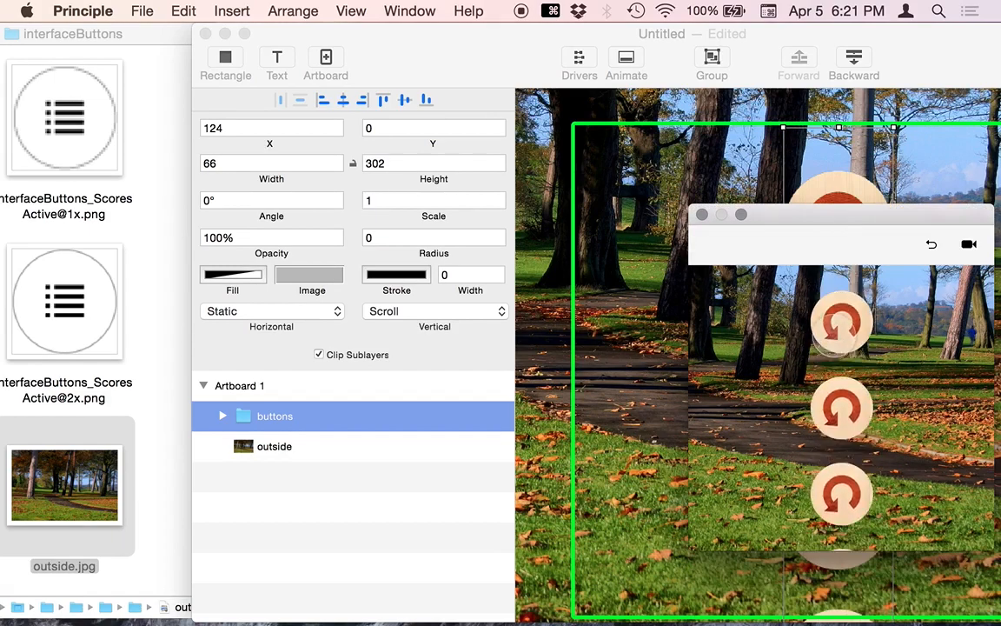
# Step: Deselect all layers, reposition the Principle window for more canvas space, and show the drivers for Artboard 1
pyautogui.click(607, 112)
pyautogui.scroll(-5, 647, 275)
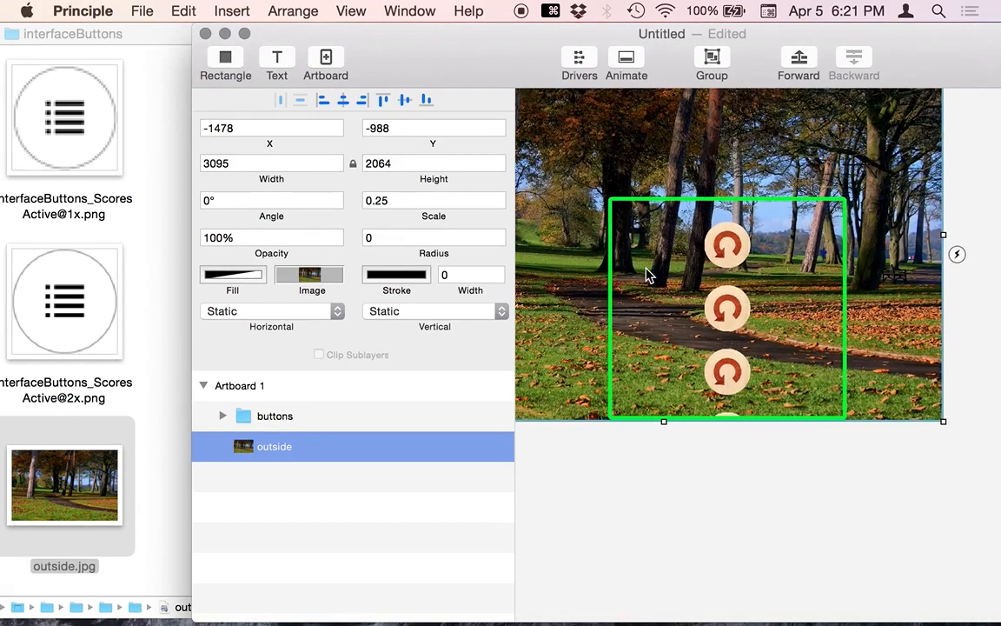
pyautogui.click(673, 489)
pyautogui.scroll(3, 672, 491)
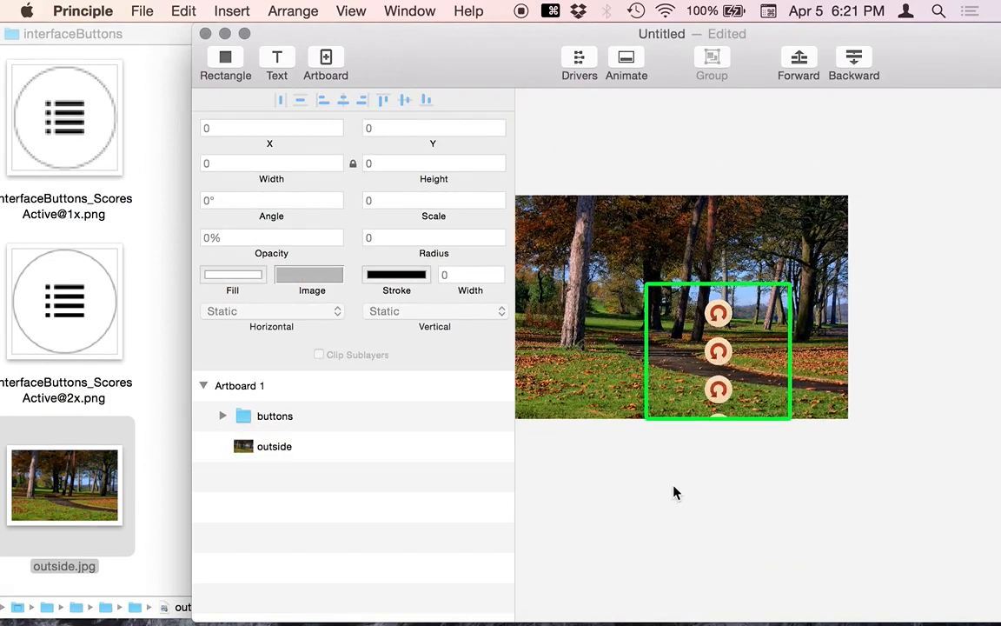
pyautogui.moveTo(470, 55); pyautogui.dragTo(285, 42)
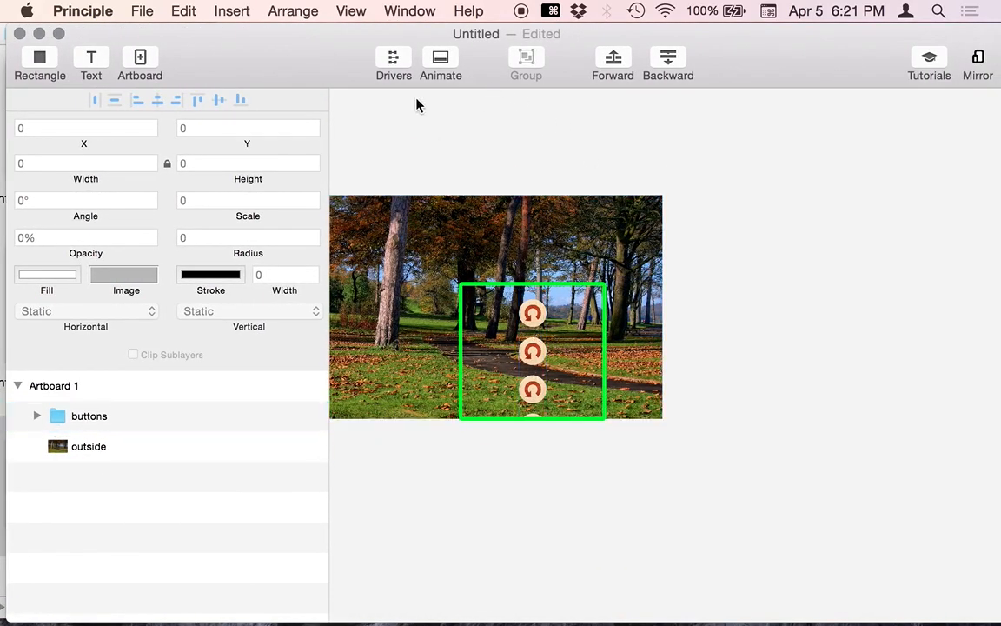
pyautogui.click(392, 58)
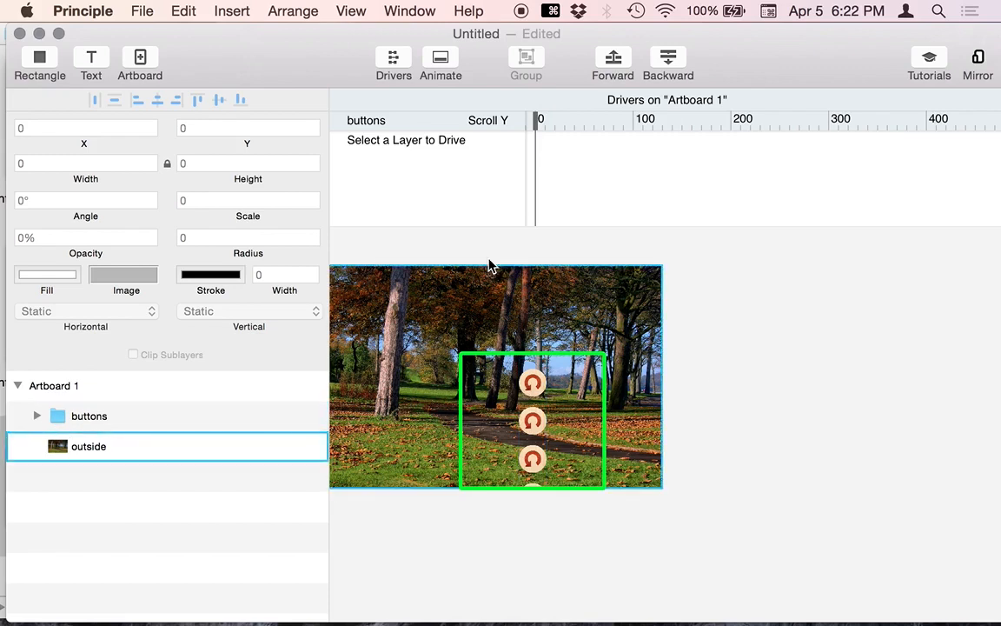
# Step: Select the buttons group and the outside image in turn to examine which layer the Scroll Y driver offers to control
pyautogui.click(536, 398)
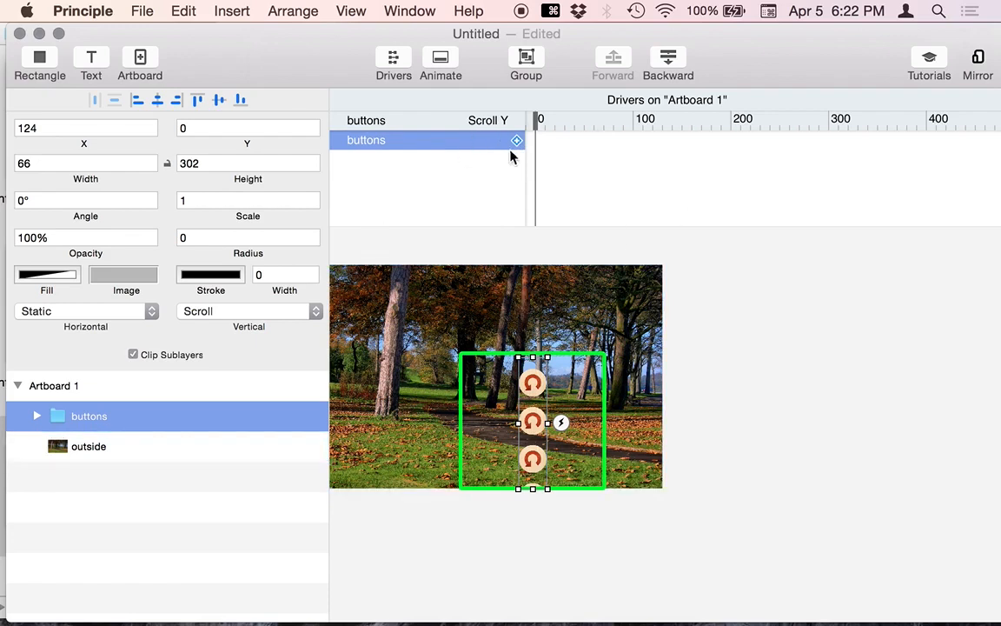
pyautogui.click(738, 331)
pyautogui.click(542, 400)
pyautogui.click(682, 391)
pyautogui.click(533, 409)
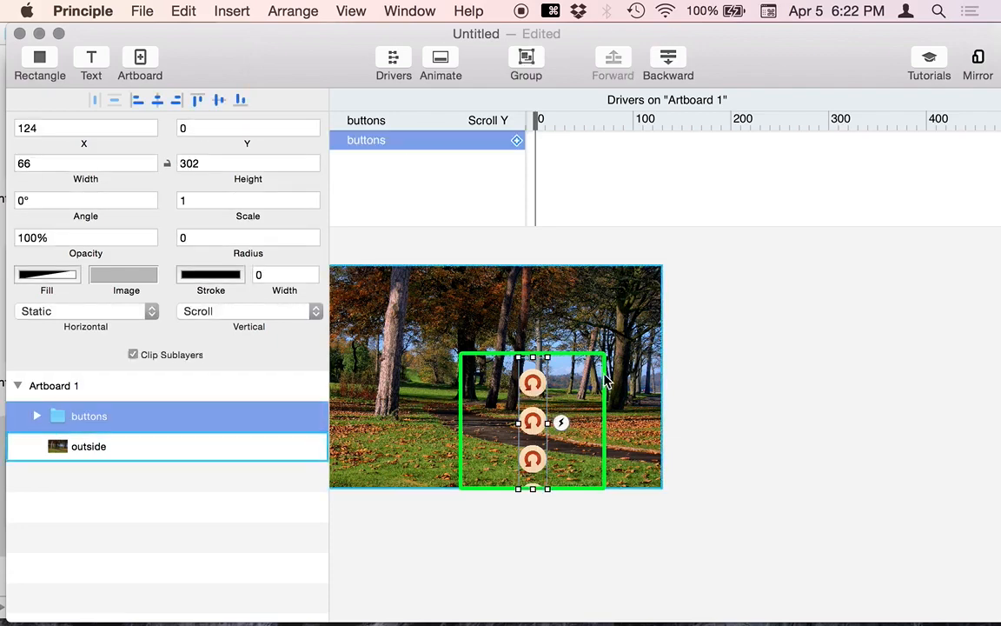
pyautogui.click(652, 374)
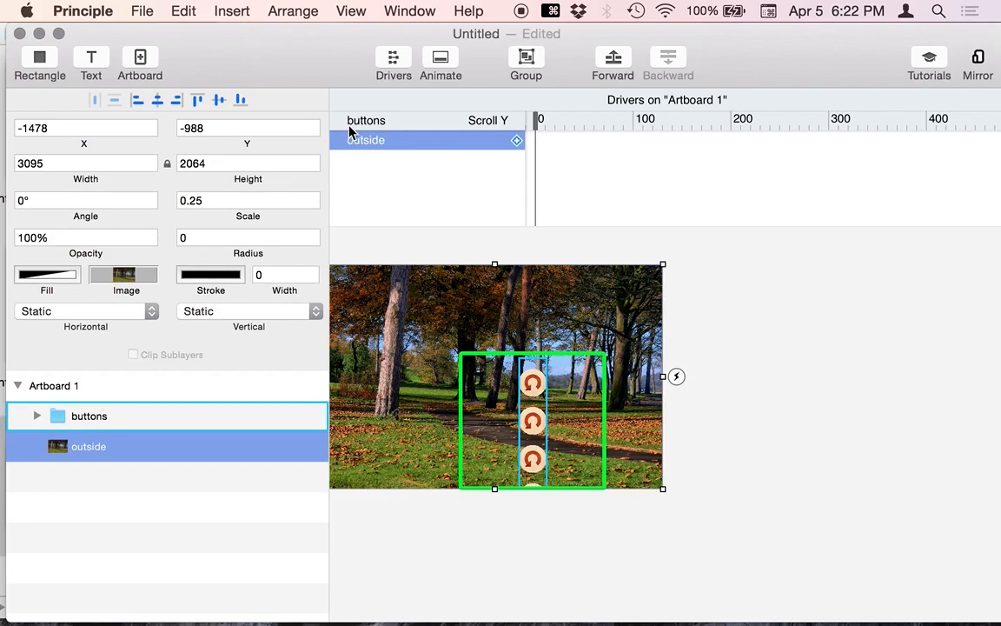
pyautogui.click(752, 328)
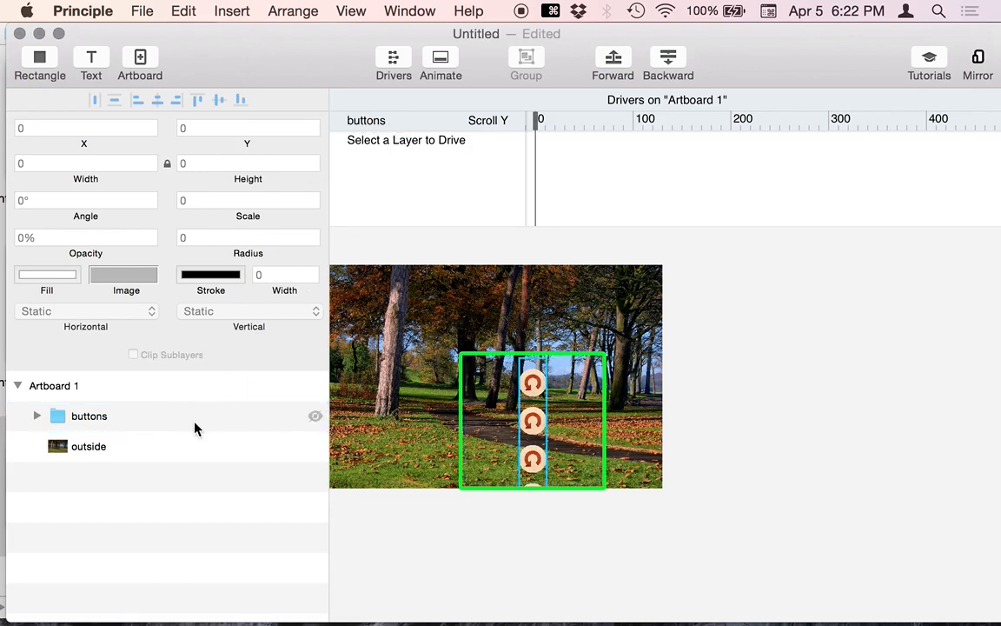
# Step: Duplicate the buttons group in Artboard 1 and place the two scrolling groups side by side
pyautogui.click(121, 425)
pyautogui.click(773, 437)
pyautogui.click(534, 386)
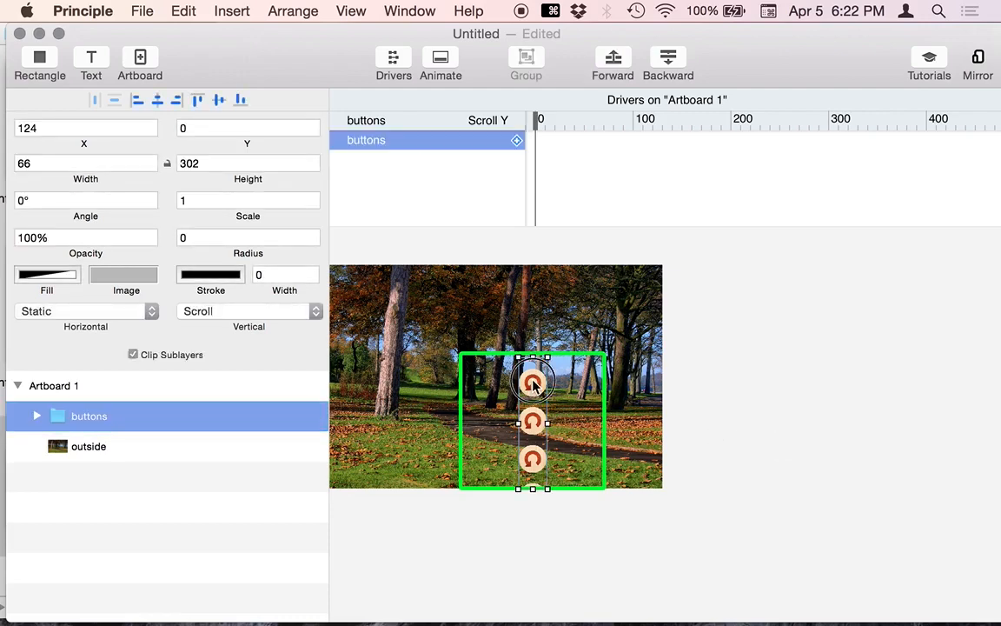
pyautogui.moveTo(533, 386); pyautogui.dragTo(556, 389)
pyautogui.click(727, 351)
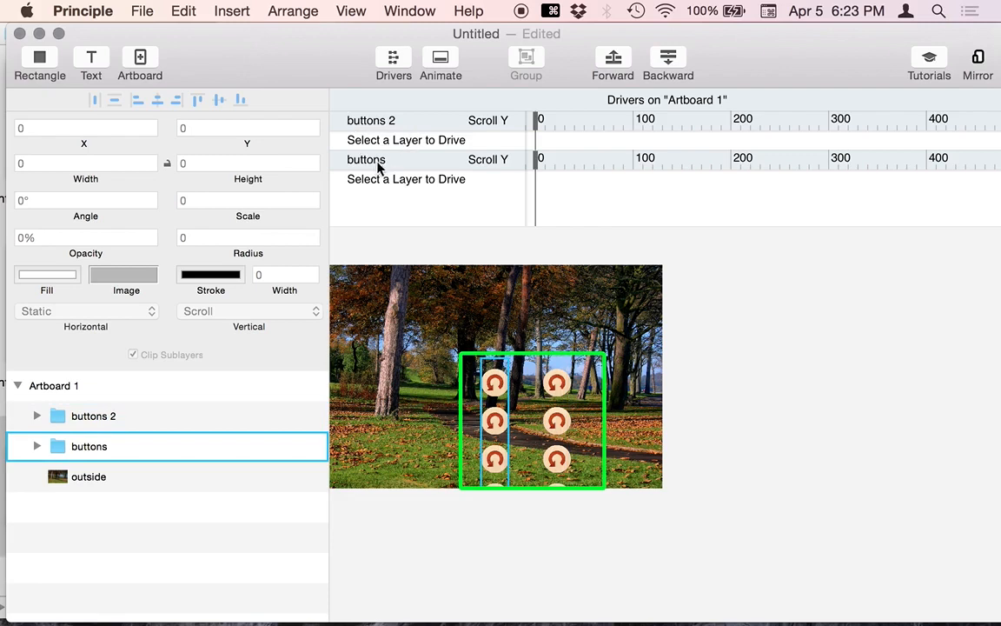
# Step: Order the buttons group above buttons 2 to compare their driver rows, and delete buttons 2
pyautogui.click(91, 448)
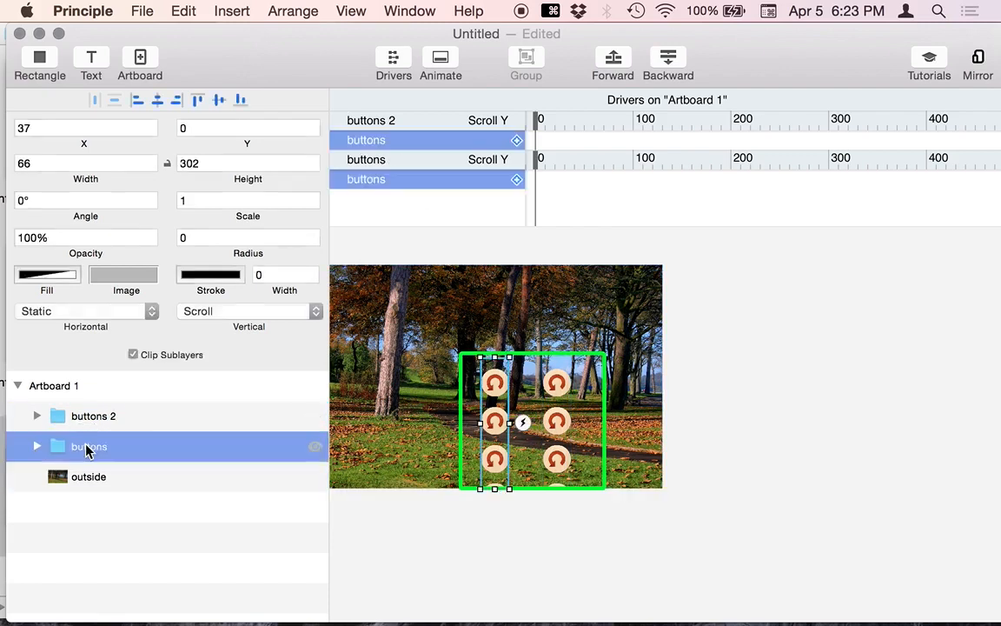
pyautogui.moveTo(94, 445); pyautogui.dragTo(91, 409)
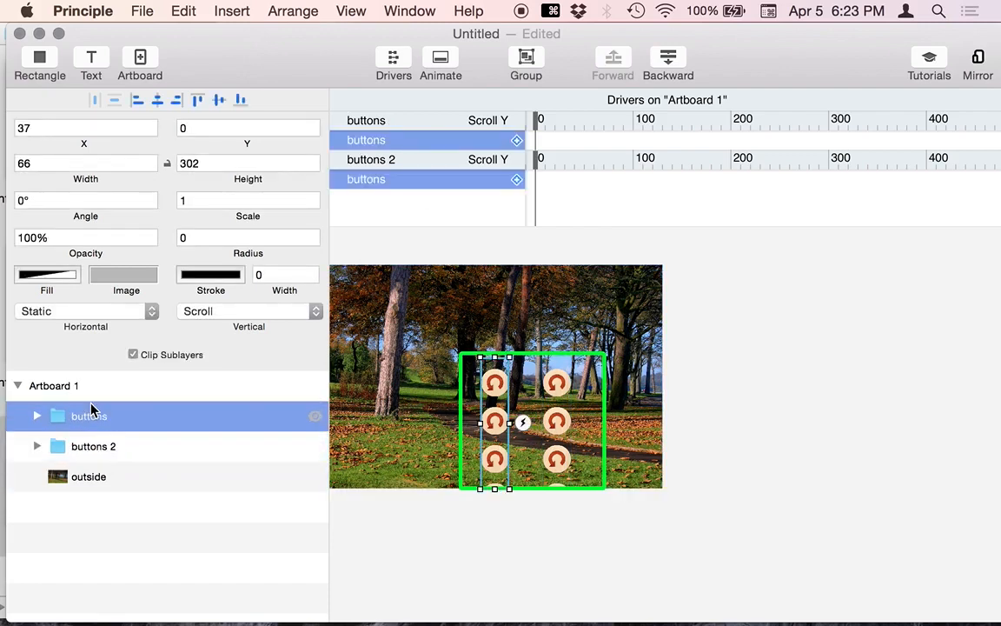
pyautogui.click(726, 287)
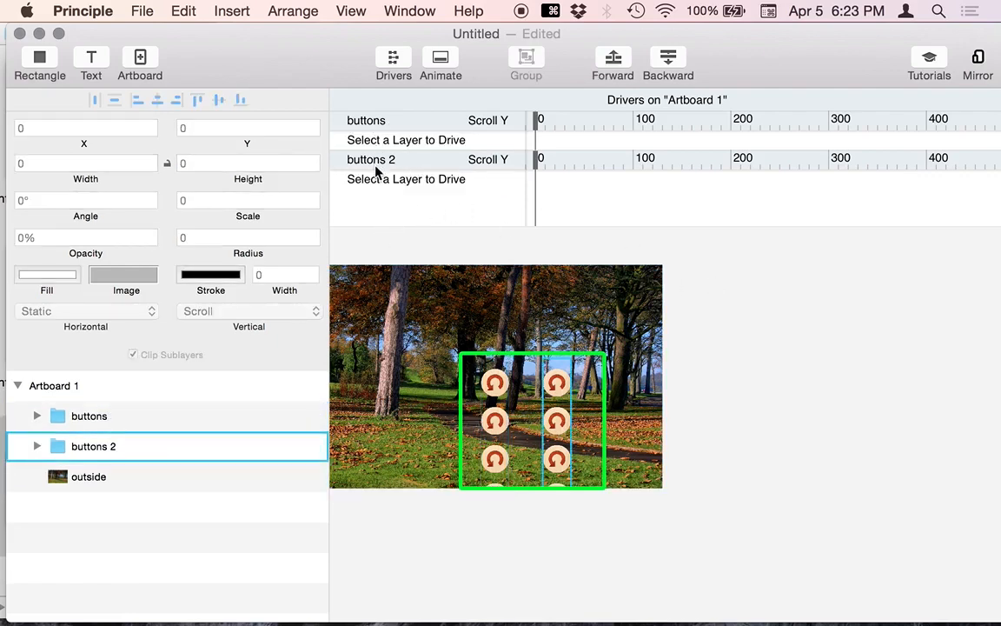
pyautogui.click(559, 395)
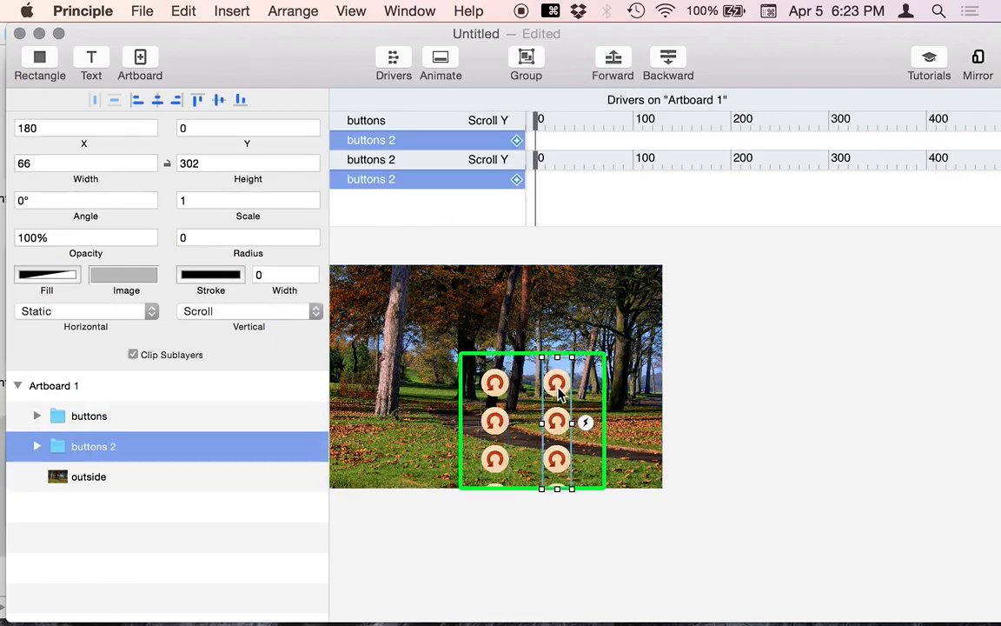
pyautogui.press('BackSpace')
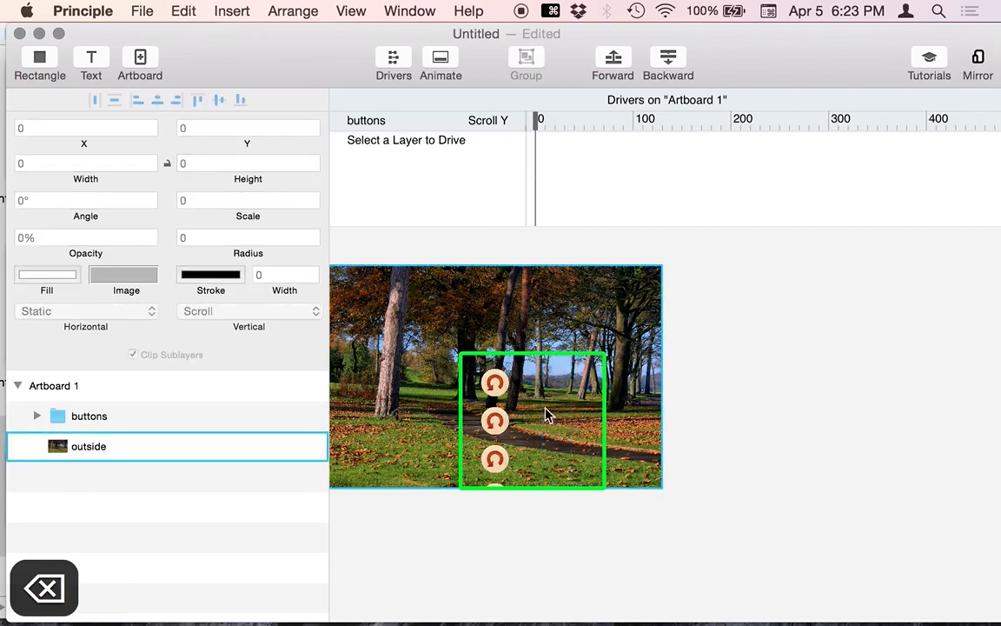
# Step: Move the remaining buttons group closer to the horizontal centre of Artboard 1 and deselect it
pyautogui.click(502, 385)
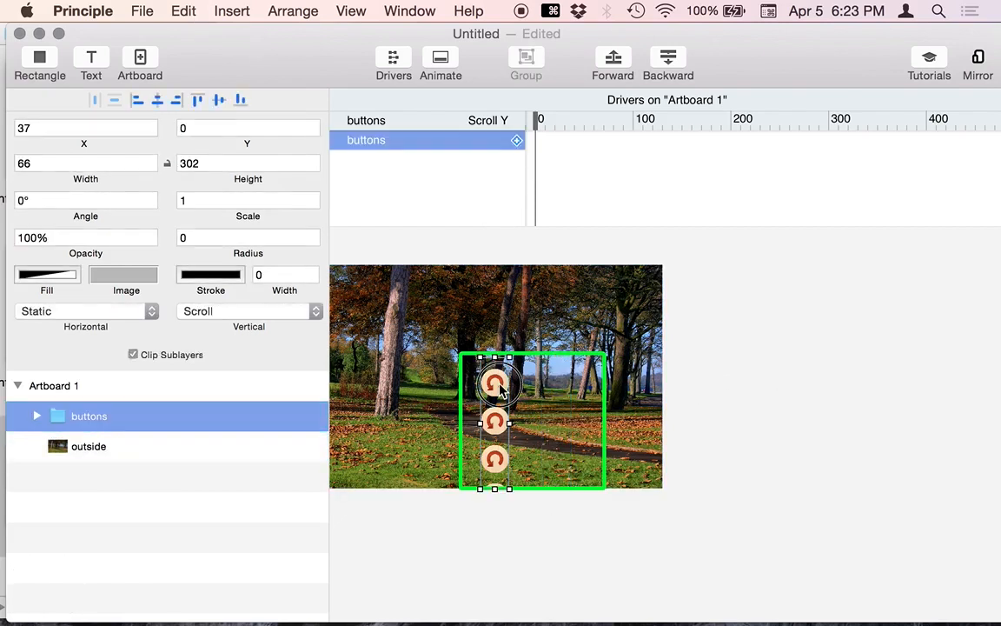
pyautogui.moveTo(503, 385); pyautogui.dragTo(527, 385)
pyautogui.click(762, 405)
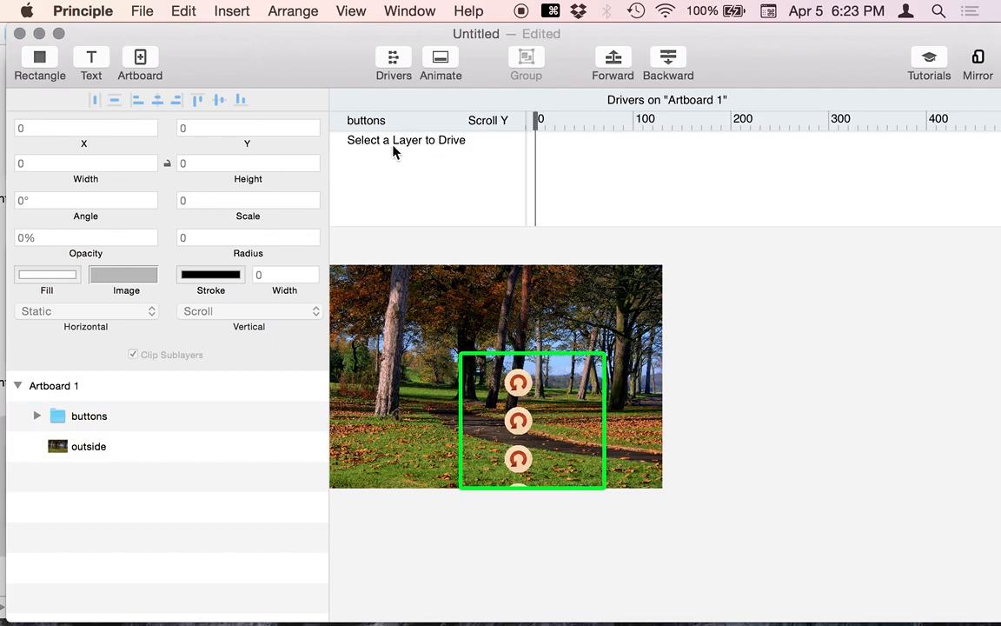
# Step: Add the outside image's Y property to the drivers controlled by the buttons group's Scroll Y
pyautogui.click(635, 313)
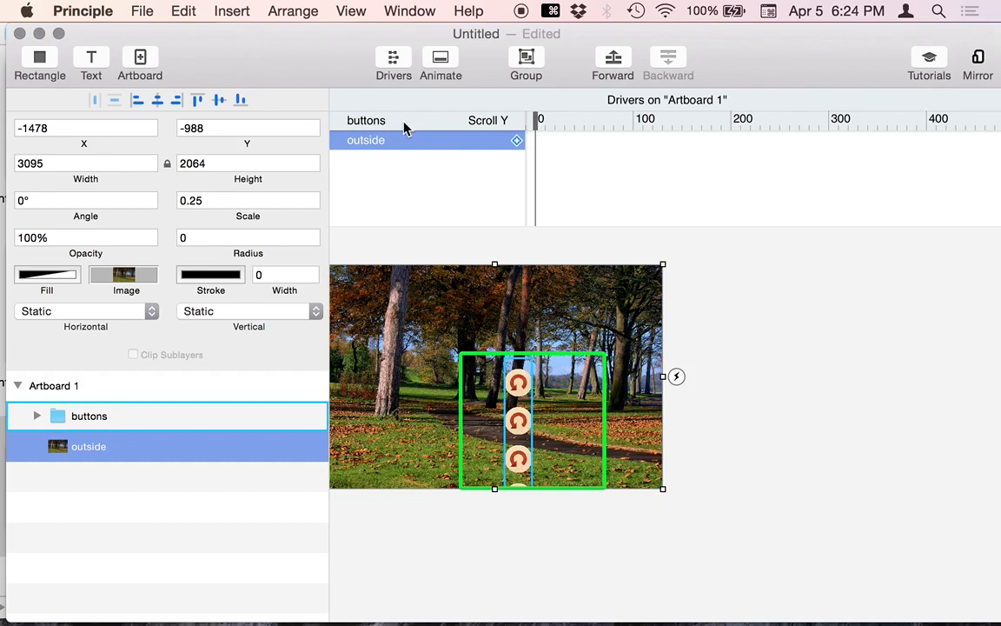
pyautogui.click(517, 142)
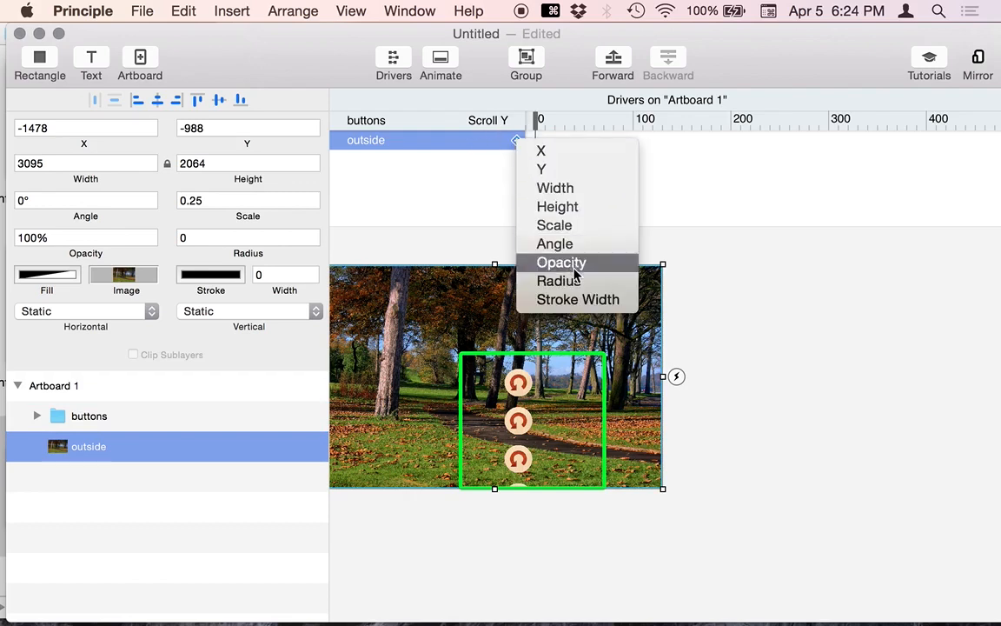
pyautogui.click(557, 171)
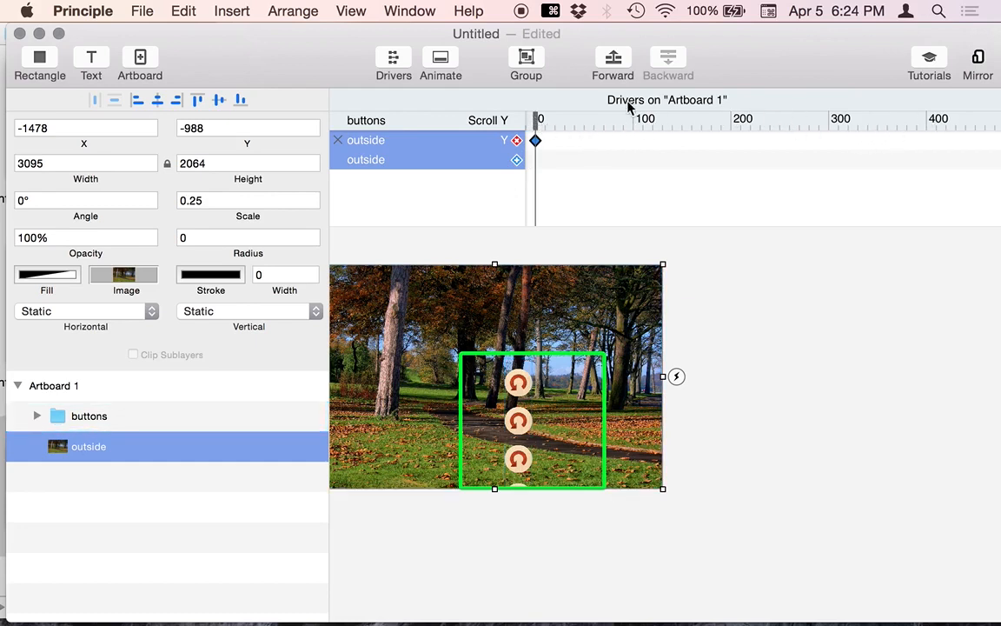
# Step: Scrub through the buttons group's Scroll Y driver timeline to examine how the artboard responds, and return to 0
pyautogui.moveTo(543, 128)
pyautogui.mouseDown()
pyautogui.moveTo(755, 120)
pyautogui.moveTo(532, 146)
pyautogui.moveTo(567, 118)
pyautogui.moveTo(690, 118)
pyautogui.moveTo(502, 127)
pyautogui.moveTo(677, 120)
pyautogui.moveTo(565, 117)
pyautogui.moveTo(756, 128)
pyautogui.moveTo(672, 135)
pyautogui.moveTo(536, 122)
pyautogui.moveTo(827, 105)
pyautogui.moveTo(594, 116)
pyautogui.moveTo(684, 124)
pyautogui.moveTo(870, 114)
pyautogui.moveTo(650, 137)
pyautogui.moveTo(594, 127)
pyautogui.moveTo(789, 125)
pyautogui.moveTo(538, 147)
pyautogui.moveTo(591, 126)
pyautogui.moveTo(541, 123)
pyautogui.moveTo(567, 122)
pyautogui.moveTo(535, 127)
pyautogui.moveTo(590, 118)
pyautogui.moveTo(564, 122)
pyautogui.mouseUp()
pyautogui.click(482, 137)
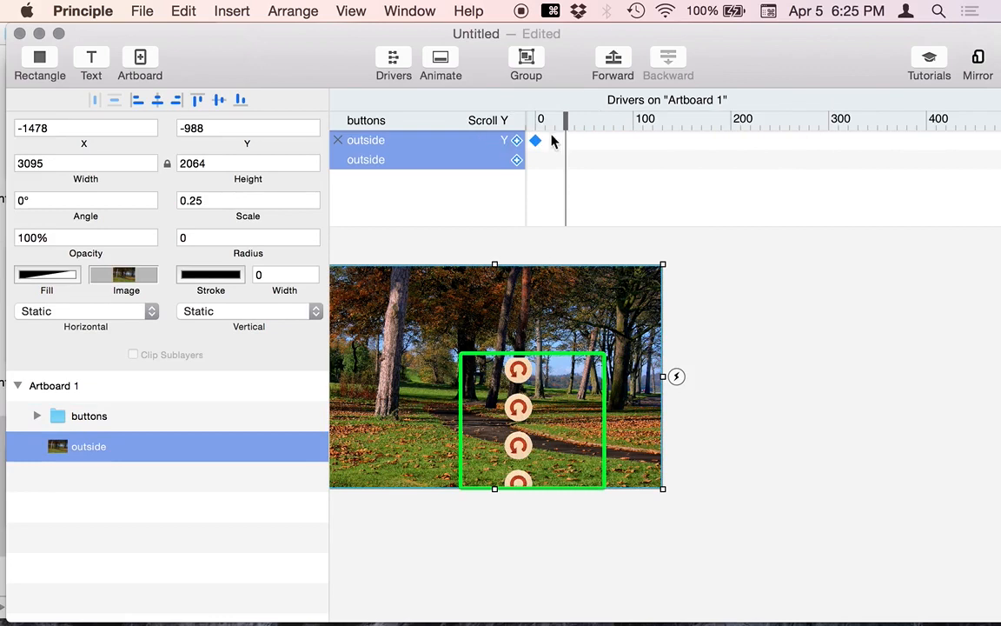
pyautogui.moveTo(565, 121)
pyautogui.mouseDown()
pyautogui.moveTo(598, 122)
pyautogui.moveTo(552, 120)
pyautogui.moveTo(701, 120)
pyautogui.moveTo(482, 123)
pyautogui.moveTo(532, 134)
pyautogui.moveTo(498, 131)
pyautogui.moveTo(758, 128)
pyautogui.moveTo(904, 110)
pyautogui.moveTo(839, 123)
pyautogui.moveTo(867, 122)
pyautogui.moveTo(876, 134)
pyautogui.moveTo(865, 127)
pyautogui.mouseUp()
pyautogui.click(653, 283)
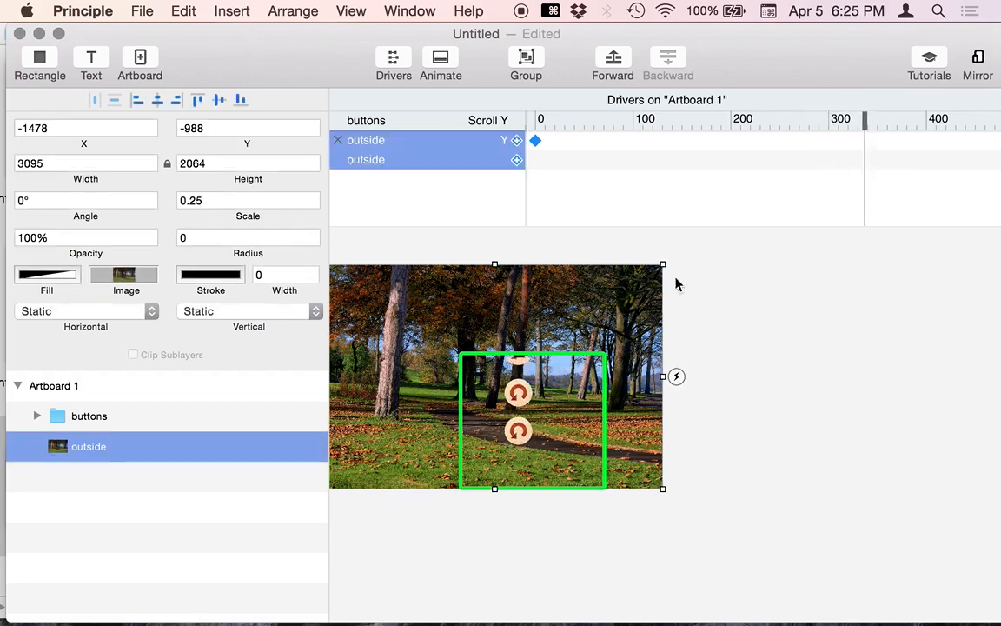
pyautogui.moveTo(862, 117); pyautogui.dragTo(760, 130)
pyautogui.click(511, 413)
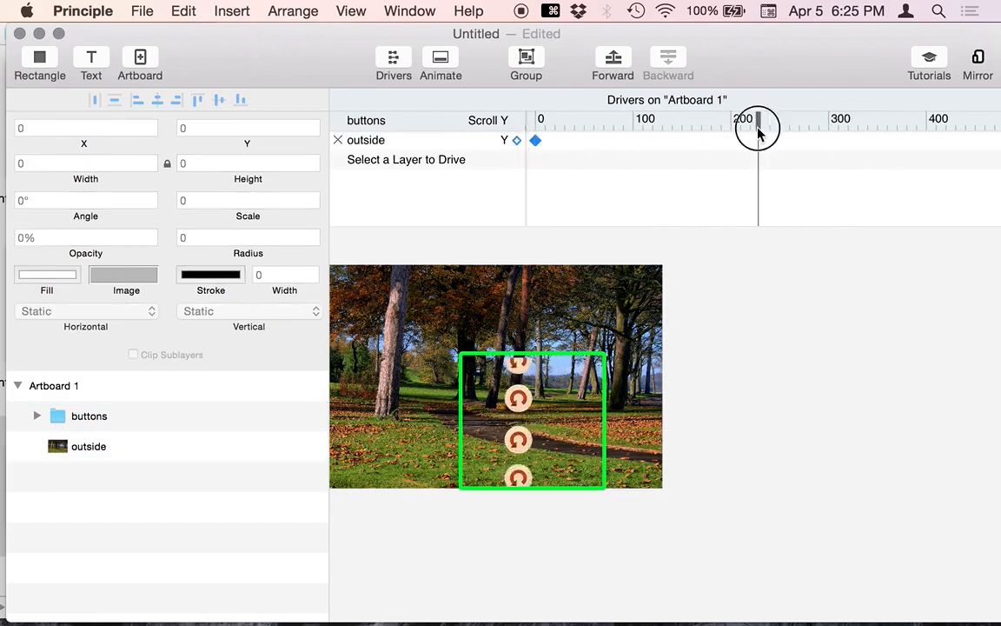
pyautogui.moveTo(536, 144)
pyautogui.mouseDown()
pyautogui.moveTo(915, 116)
pyautogui.moveTo(537, 122)
pyautogui.mouseUp()
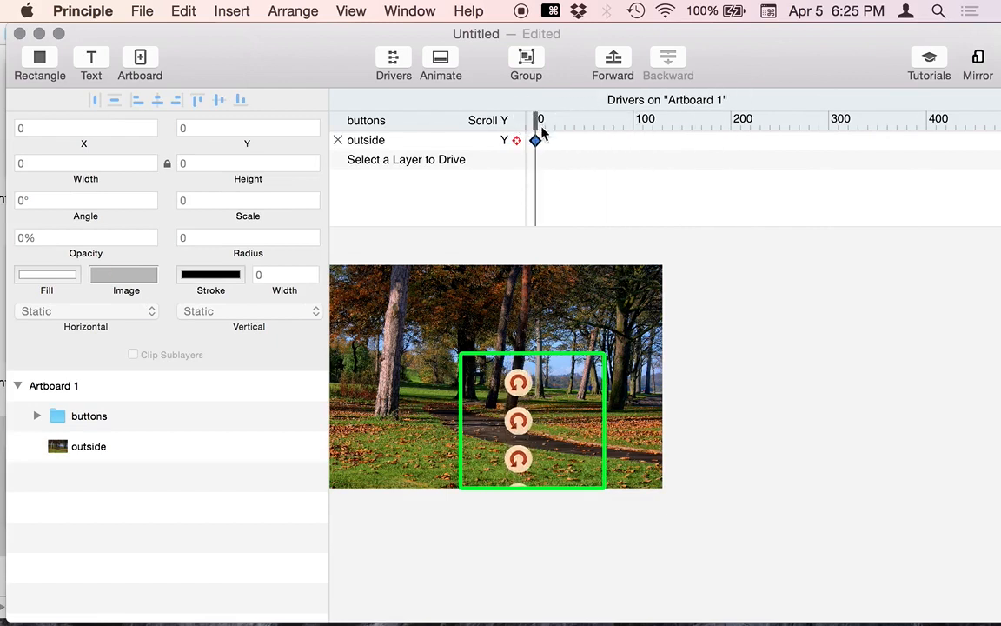
# Step: Create a Y keyframe for the outside image at about 350 on the Scroll Y timeline, moving the image down to Y -785
pyautogui.click(538, 142)
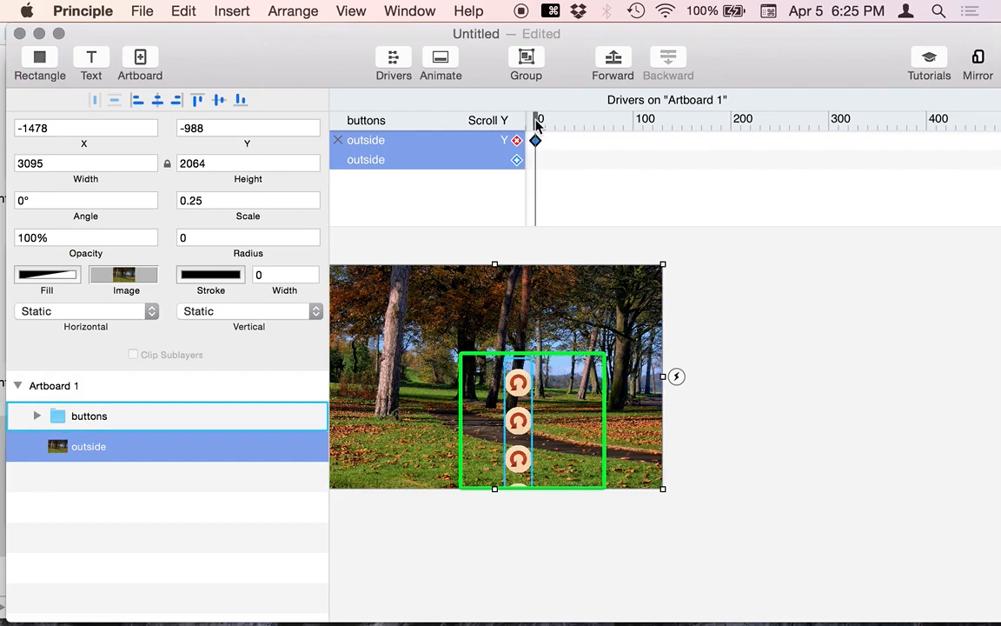
pyautogui.moveTo(536, 125)
pyautogui.mouseDown()
pyautogui.moveTo(526, 125)
pyautogui.moveTo(536, 121)
pyautogui.mouseUp()
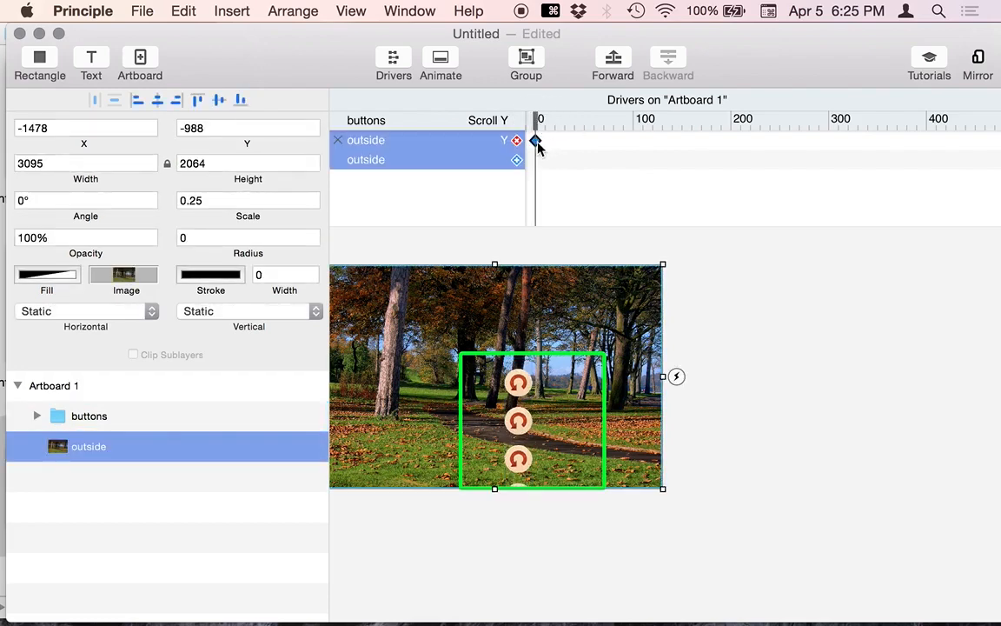
pyautogui.click(538, 142)
pyautogui.moveTo(557, 114); pyautogui.dragTo(876, 118)
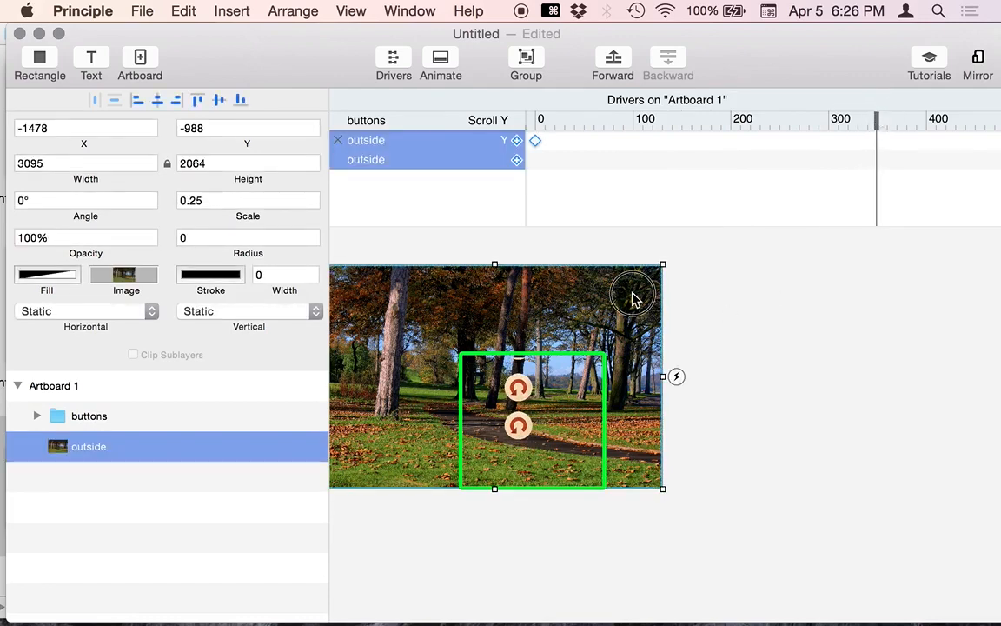
pyautogui.moveTo(632, 299); pyautogui.dragTo(636, 390)
pyautogui.hotkey('shift', 'Up')
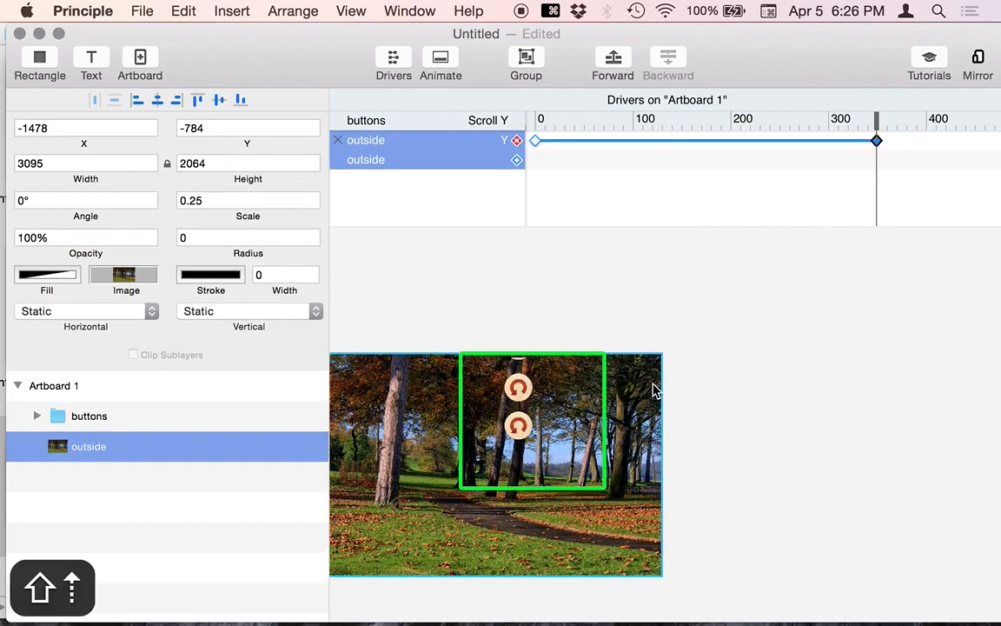
pyautogui.press('Up')
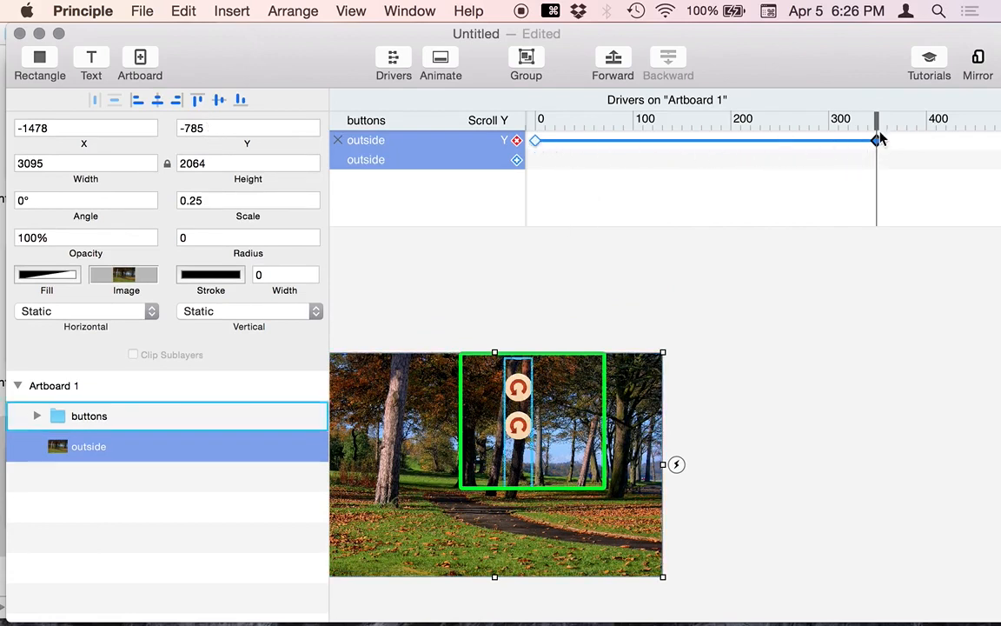
pyautogui.click(536, 141)
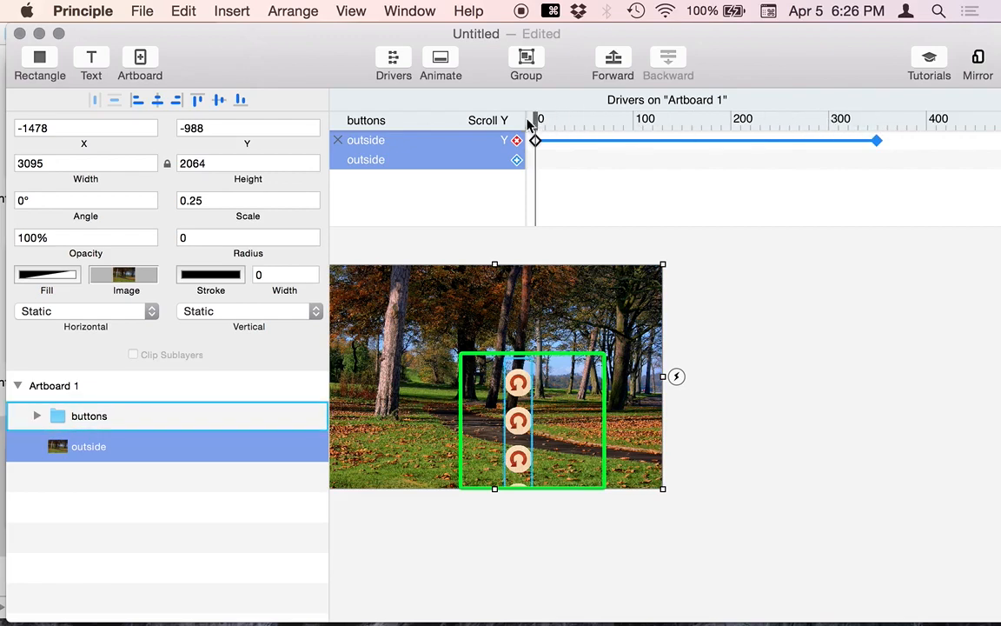
# Step: Preview the prototype and scroll the buttons group up and down to examine how the outside image moves with it
pyautogui.moveTo(536, 119); pyautogui.dragTo(537, 142)
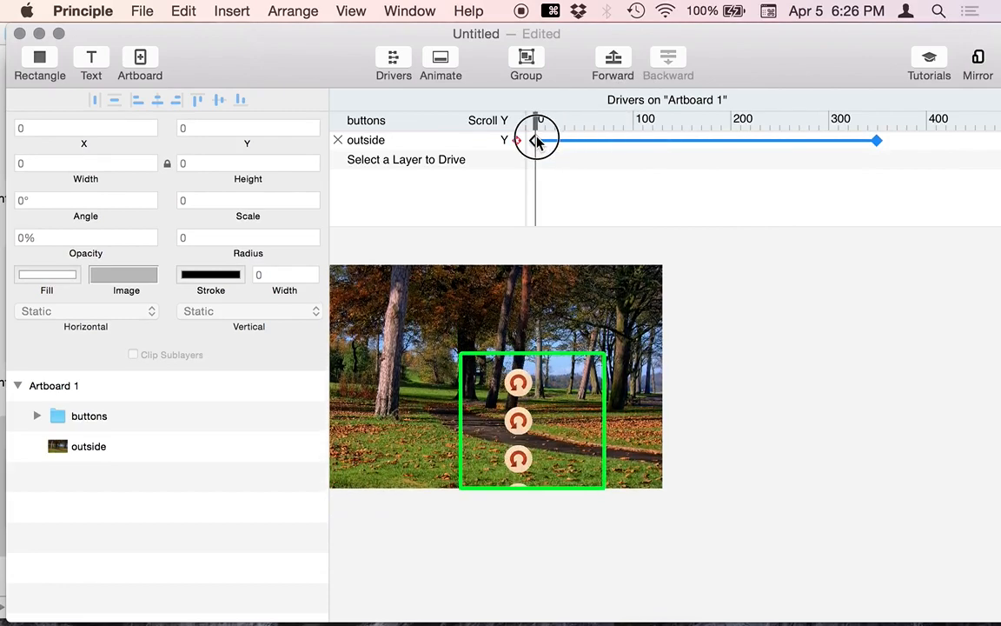
pyautogui.click(536, 142)
pyautogui.press('super+grave')
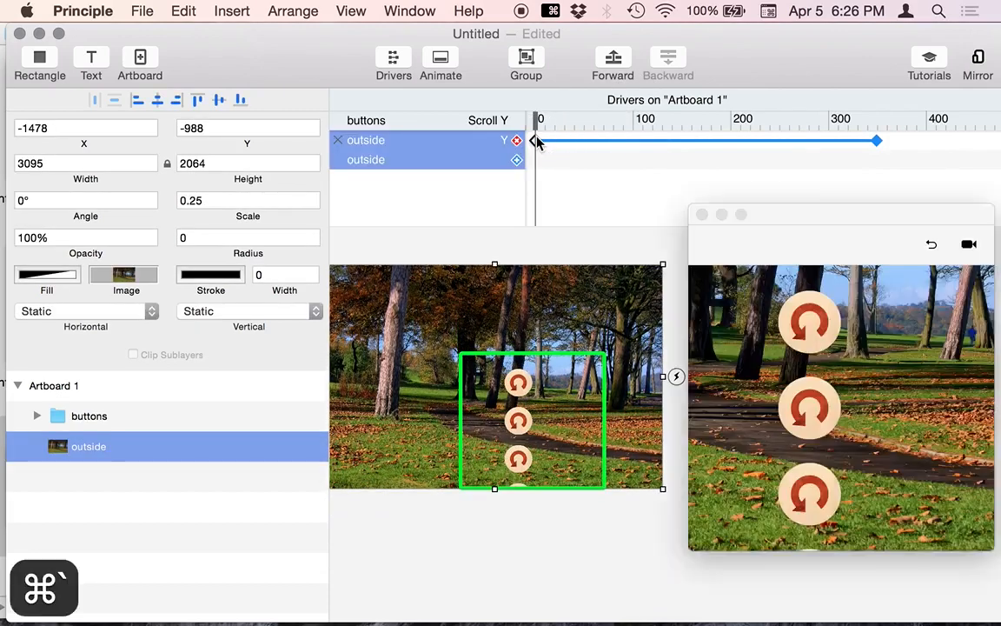
pyautogui.scroll(2, 809, 468)
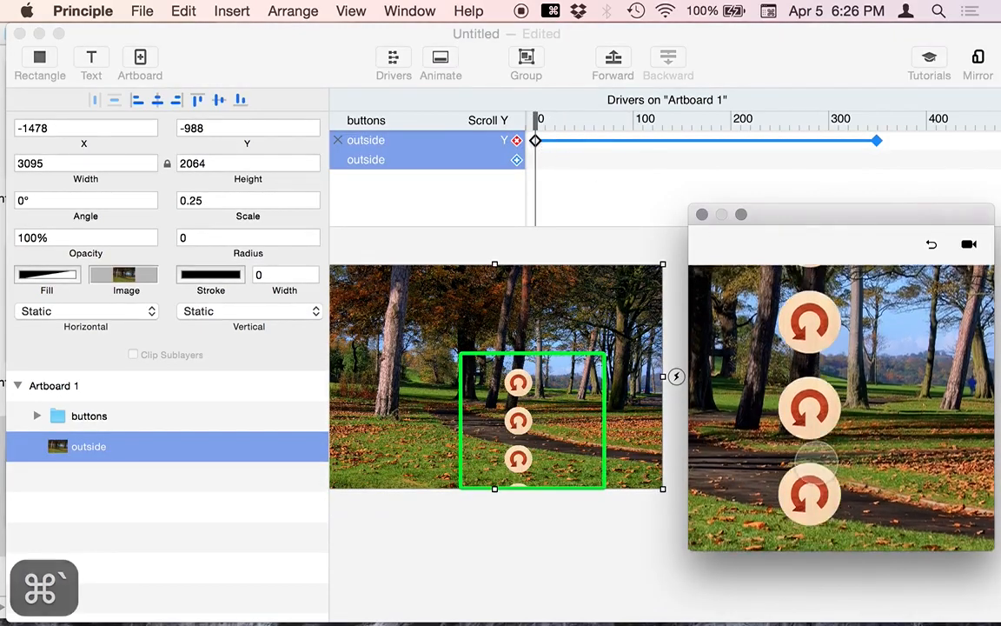
pyautogui.scroll(-4, 810, 466)
pyautogui.scroll(-2, 814, 466)
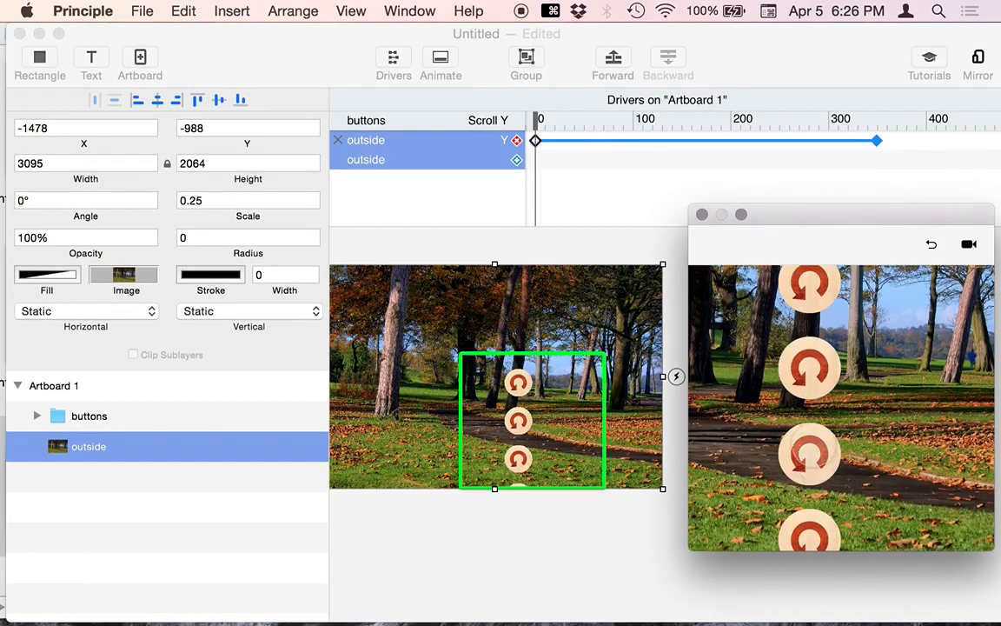
pyautogui.scroll(5, 808, 402)
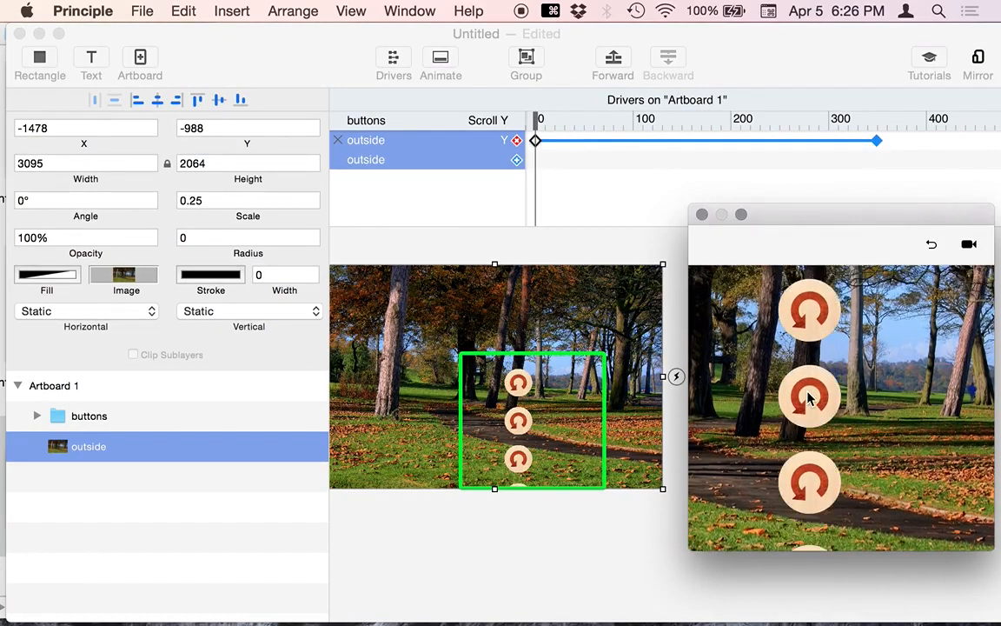
pyautogui.scroll(-5, 809, 398)
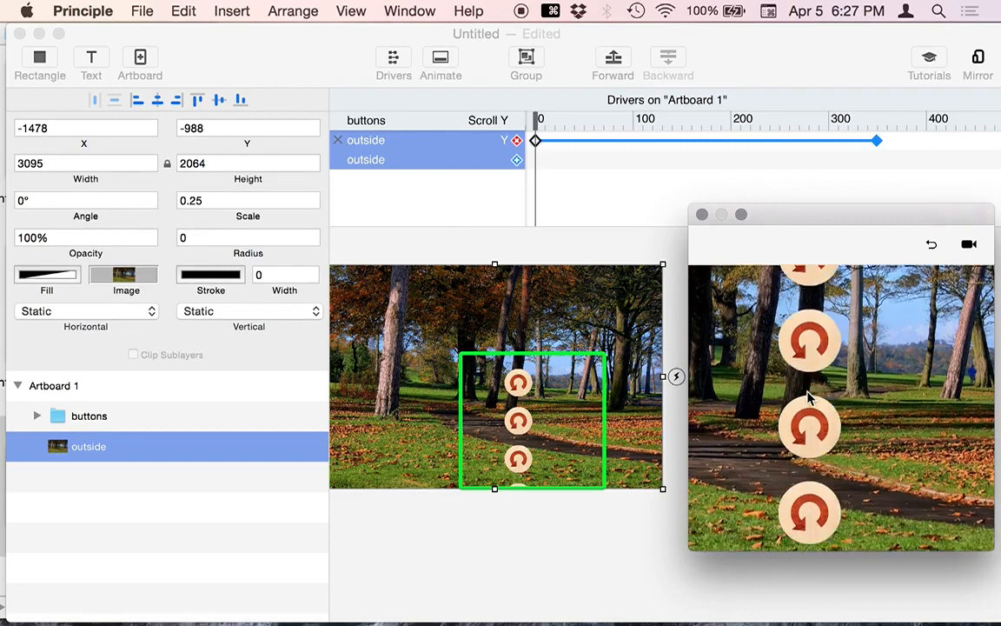
pyautogui.scroll(-2, 808, 398)
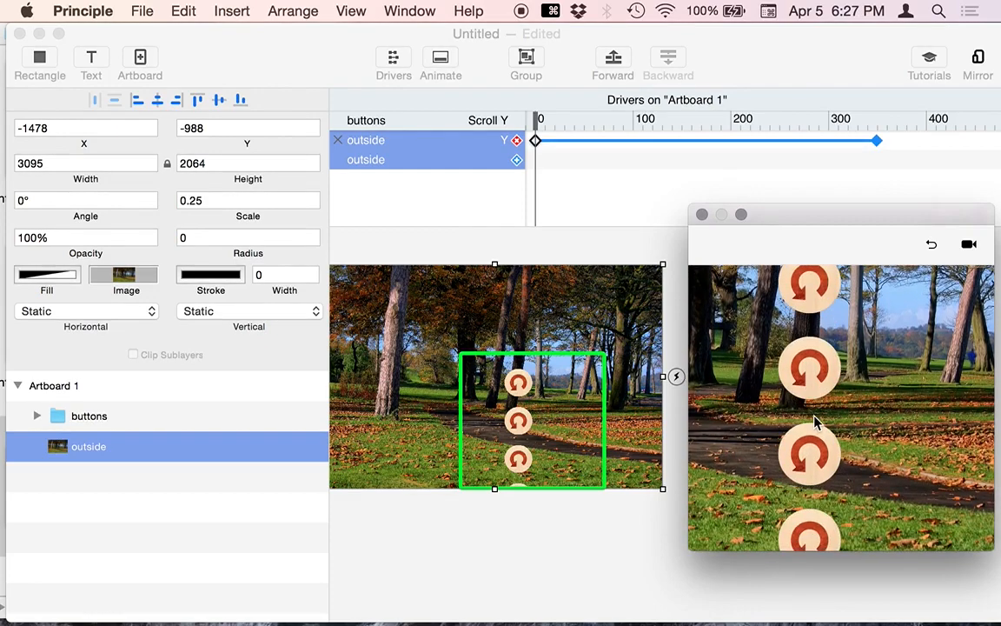
pyautogui.scroll(-2, 815, 423)
pyautogui.scroll(2, 815, 423)
pyautogui.scroll(-2, 815, 423)
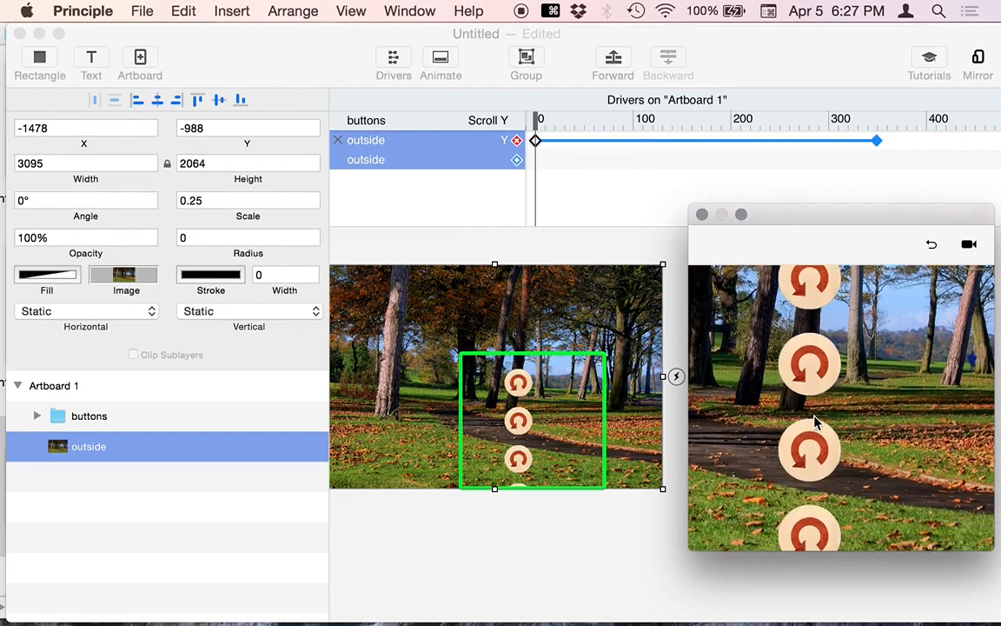
pyautogui.scroll(2, 815, 423)
pyautogui.scroll(-3, 815, 422)
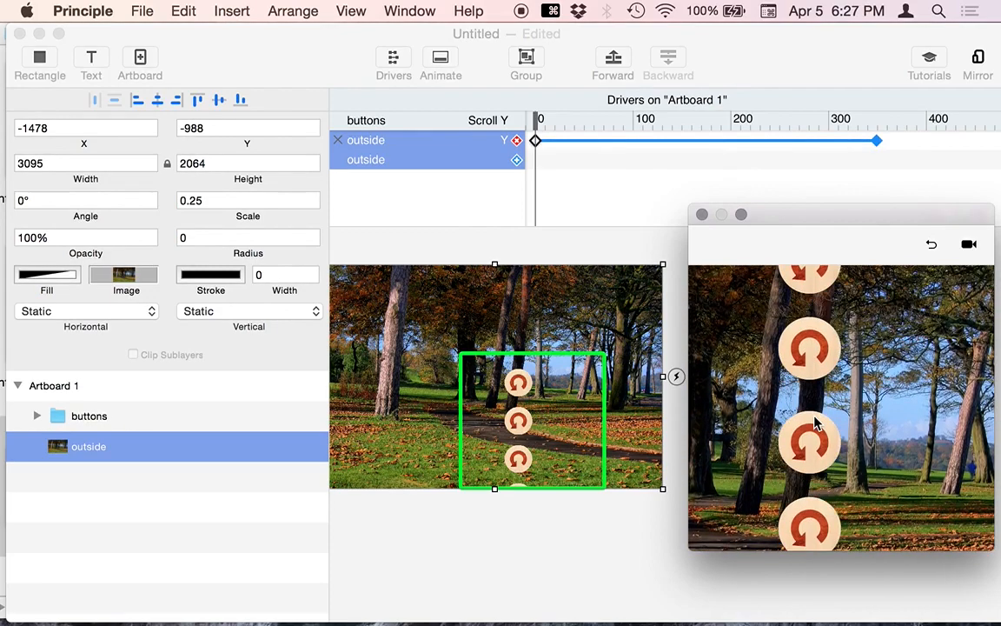
pyautogui.scroll(3, 815, 424)
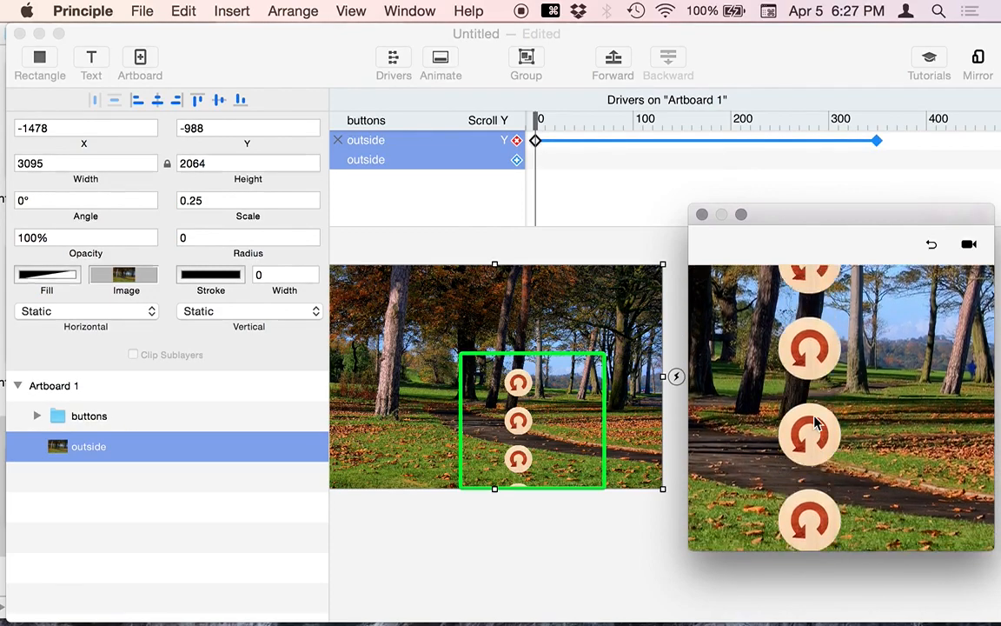
pyautogui.scroll(2, 815, 423)
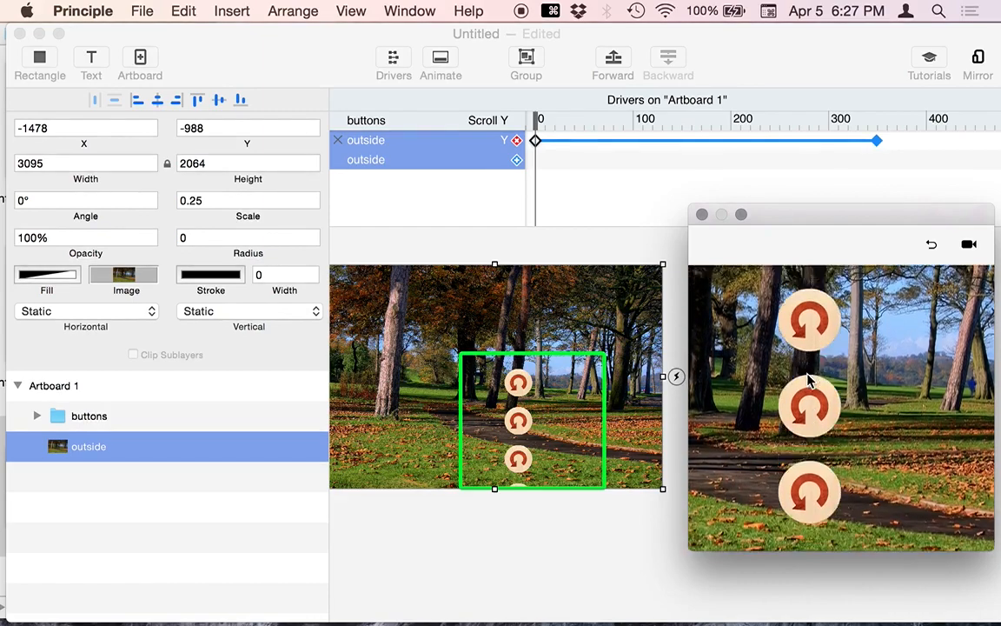
pyautogui.scroll(-2, 808, 379)
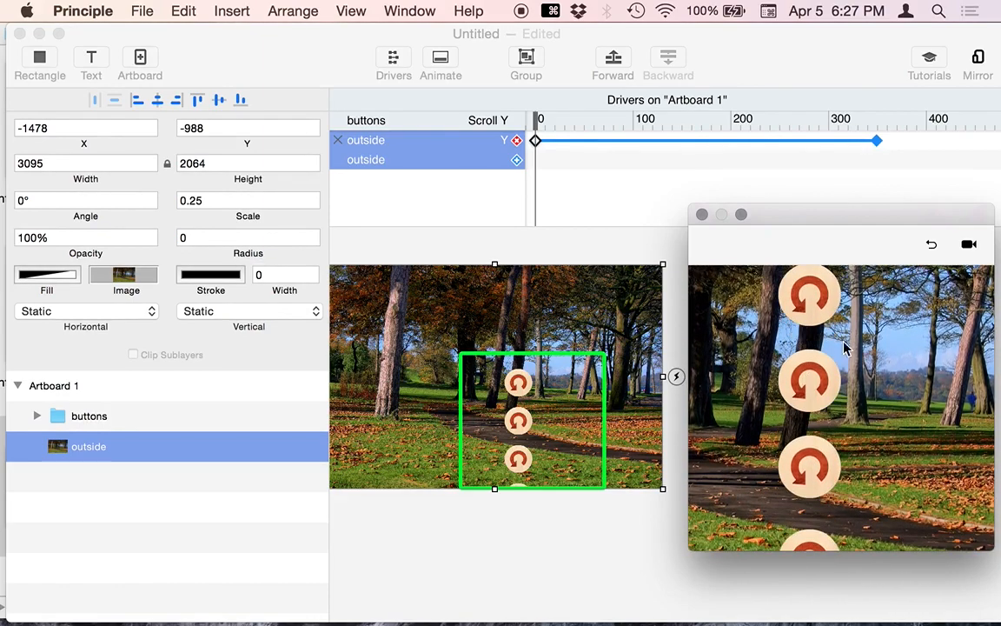
# Step: At 0 on the Scroll Y timeline, move the outside image straight down to Y -793
pyautogui.click(626, 248)
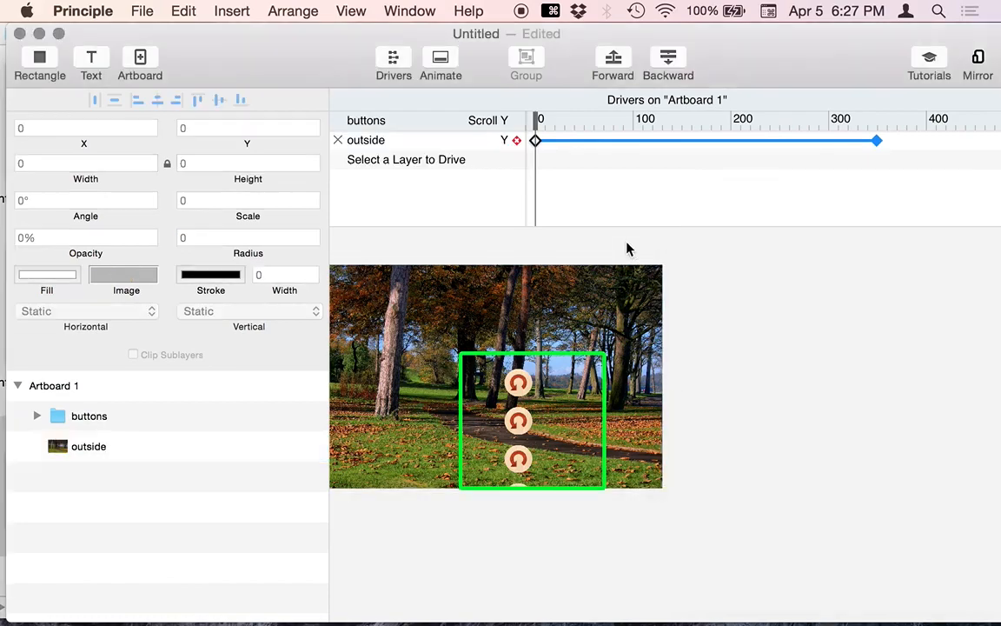
pyautogui.click(543, 126)
pyautogui.moveTo(543, 126)
pyautogui.mouseDown()
pyautogui.moveTo(536, 118)
pyautogui.moveTo(606, 113)
pyautogui.moveTo(534, 109)
pyautogui.moveTo(617, 118)
pyautogui.moveTo(535, 119)
pyautogui.mouseUp()
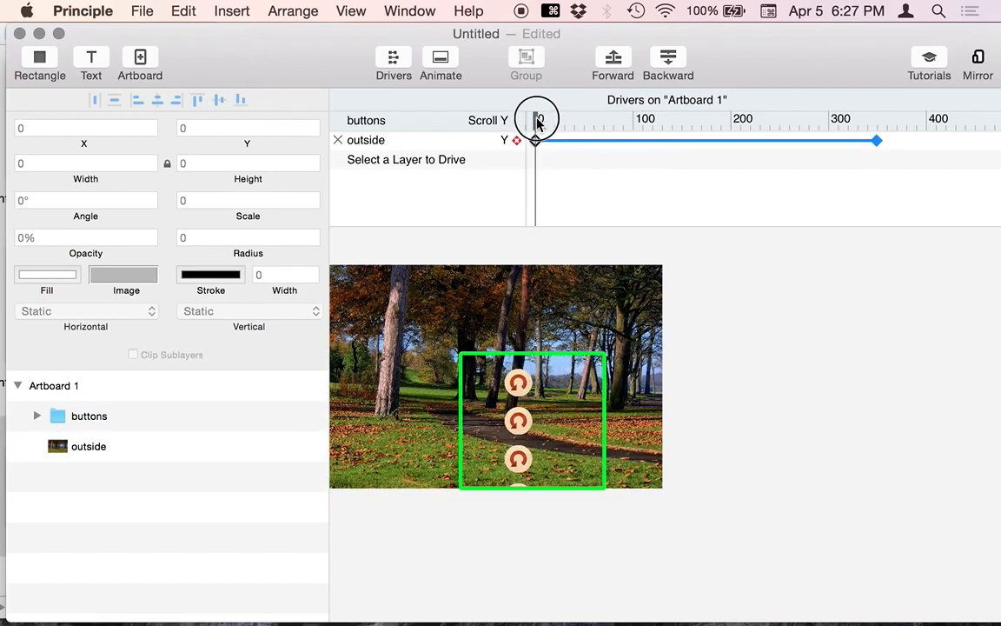
pyautogui.moveTo(620, 292); pyautogui.dragTo(626, 383)
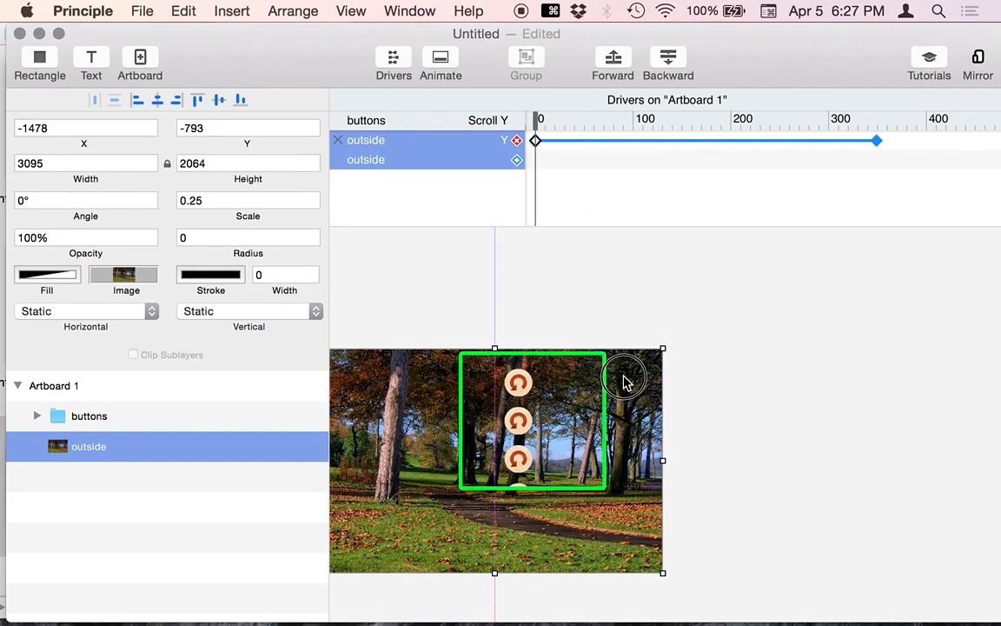
# Step: At the Scroll Y keyframe at about 350, move the outside image straight up to Y -988
pyautogui.click(653, 119)
pyautogui.moveTo(654, 119); pyautogui.dragTo(878, 113)
pyautogui.click(678, 457)
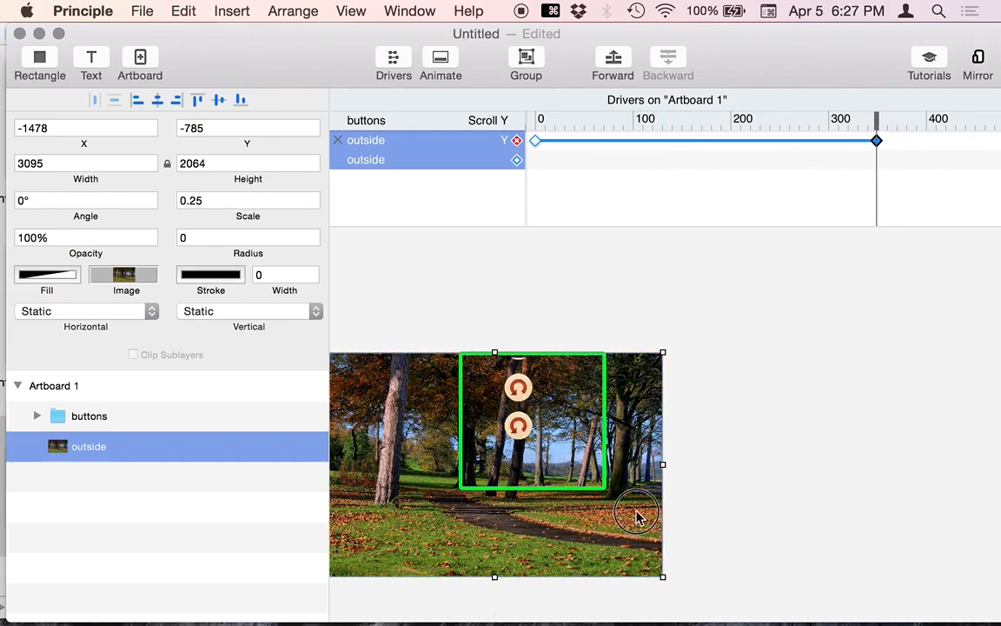
pyautogui.moveTo(637, 517); pyautogui.dragTo(640, 432)
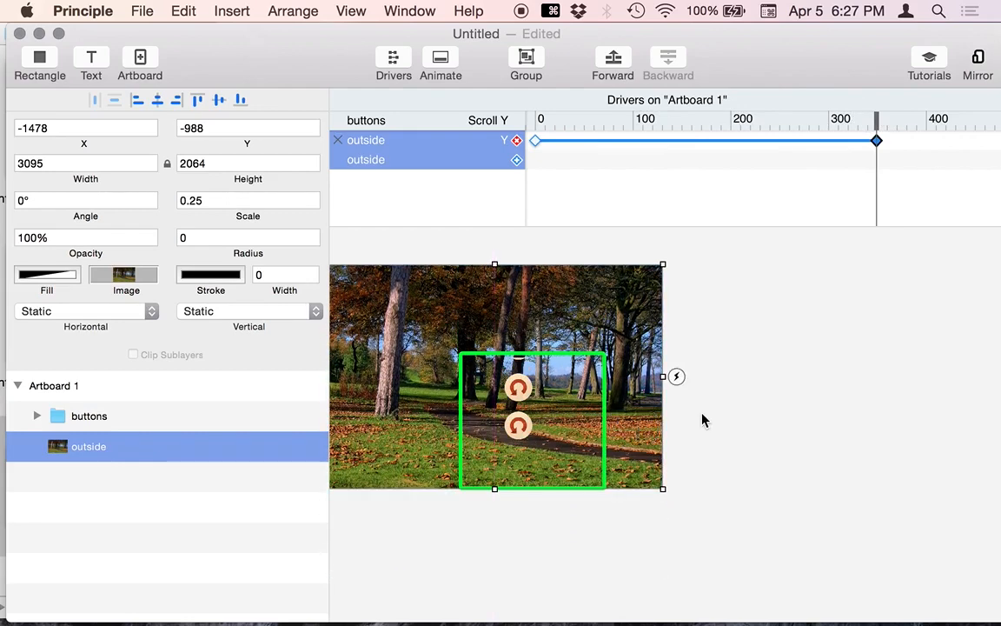
# Step: Scrub the Scroll Y timeline, then scroll the buttons in the preview to examine the reversed image movement, and shift the preview window down
pyautogui.moveTo(719, 119); pyautogui.dragTo(626, 134)
pyautogui.press('super+grave')
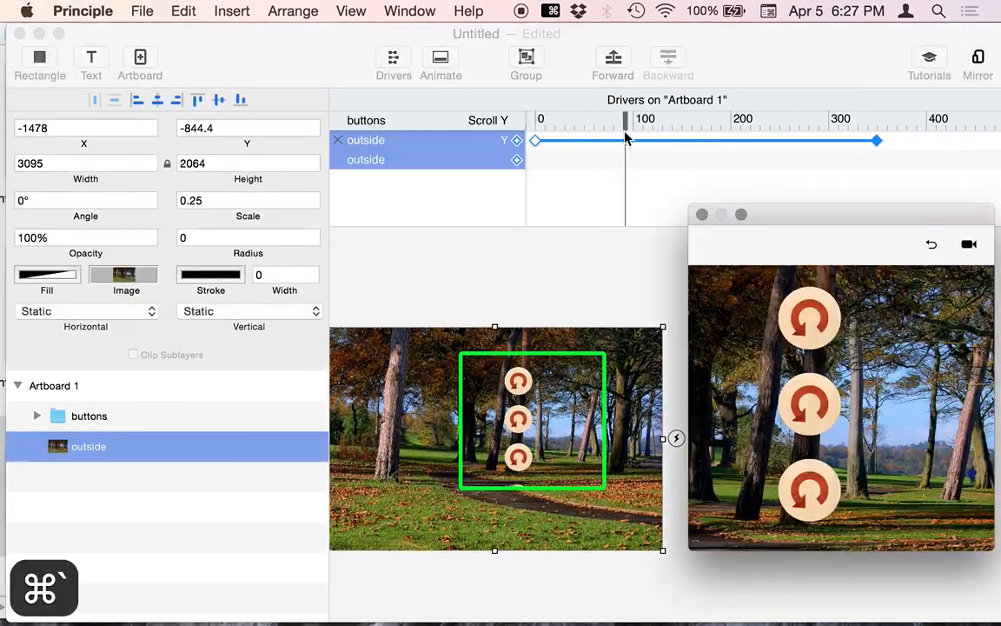
pyautogui.scroll(-5, 807, 401)
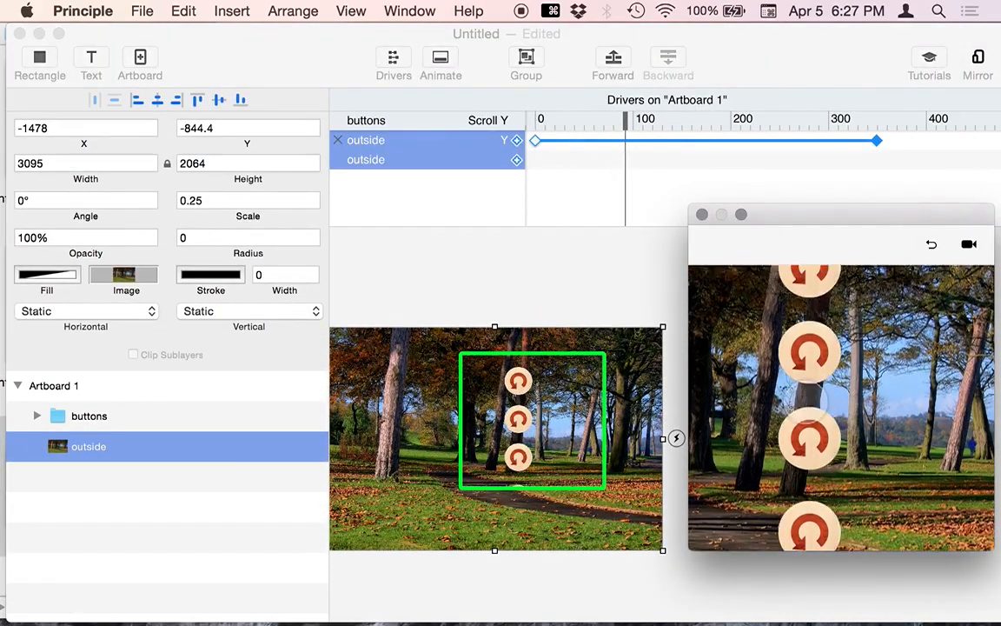
pyautogui.scroll(-5, 806, 407)
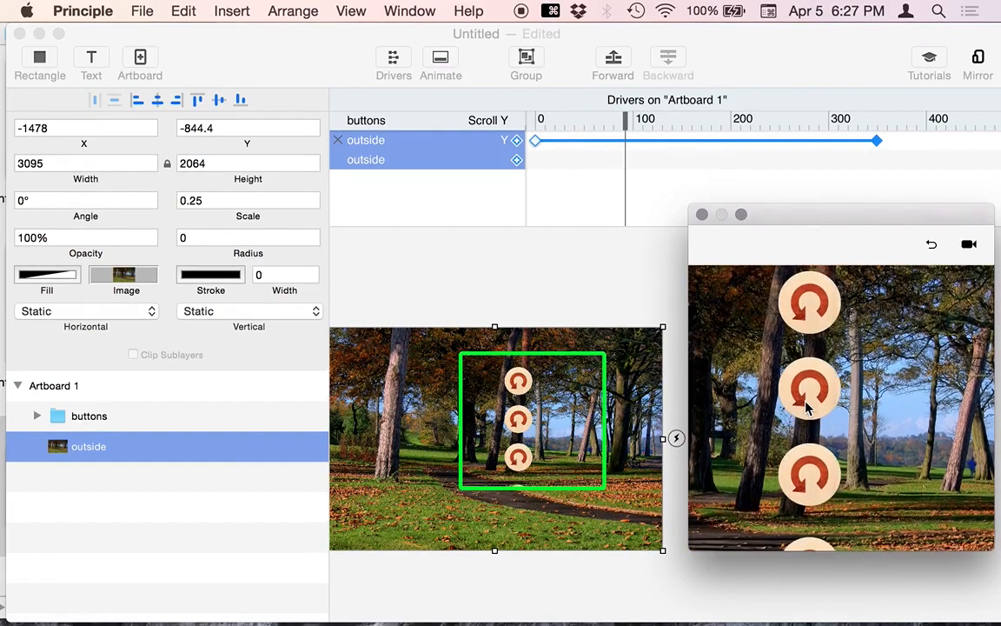
pyautogui.scroll(5, 806, 408)
pyautogui.scroll(-5, 806, 408)
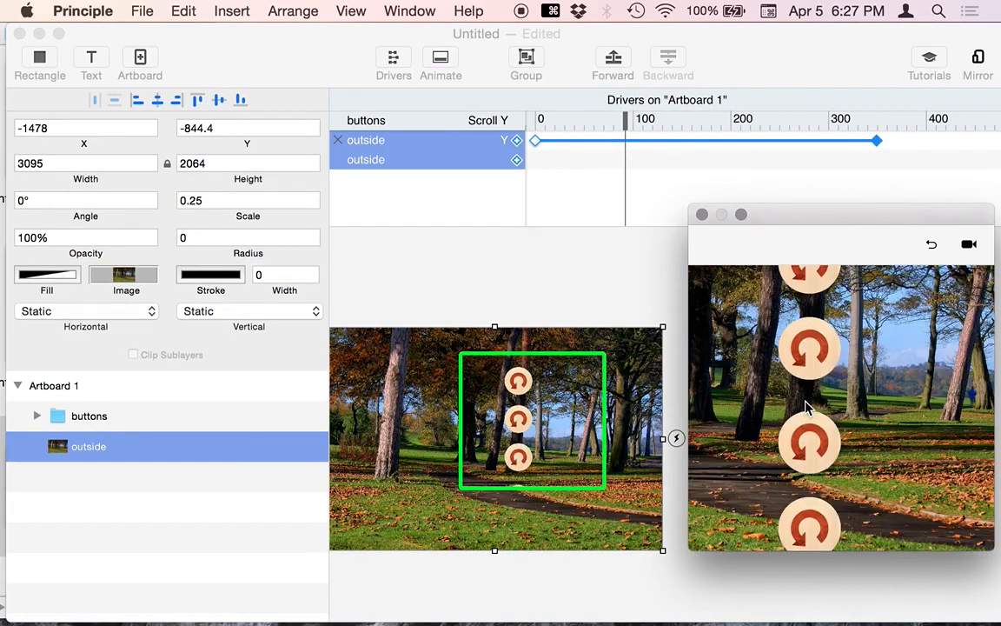
pyautogui.moveTo(832, 214); pyautogui.dragTo(834, 289)
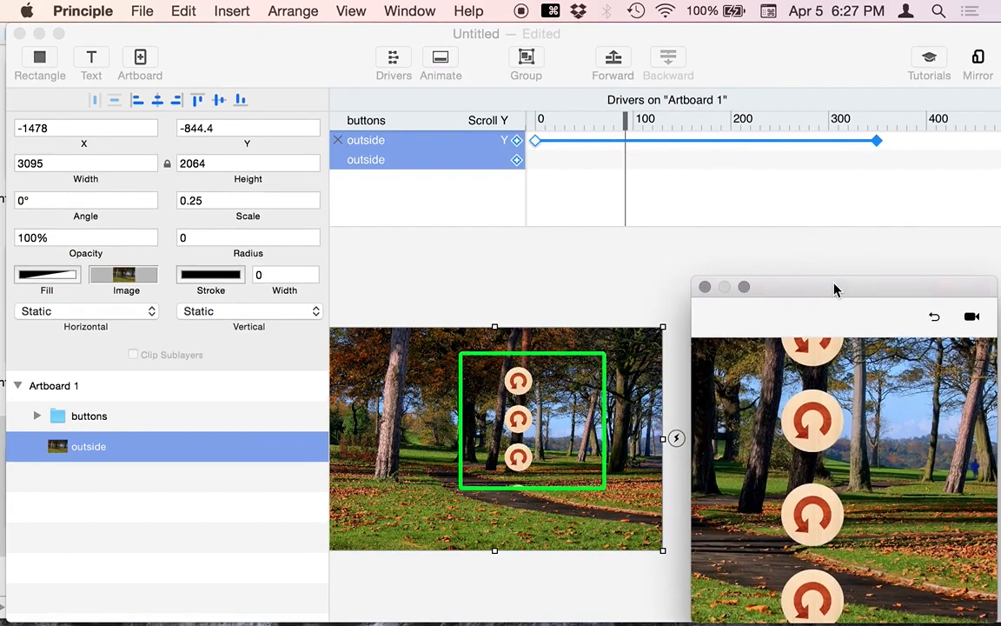
# Step: Return to the editor and select the buttons group on Artboard 1
pyautogui.click(619, 275)
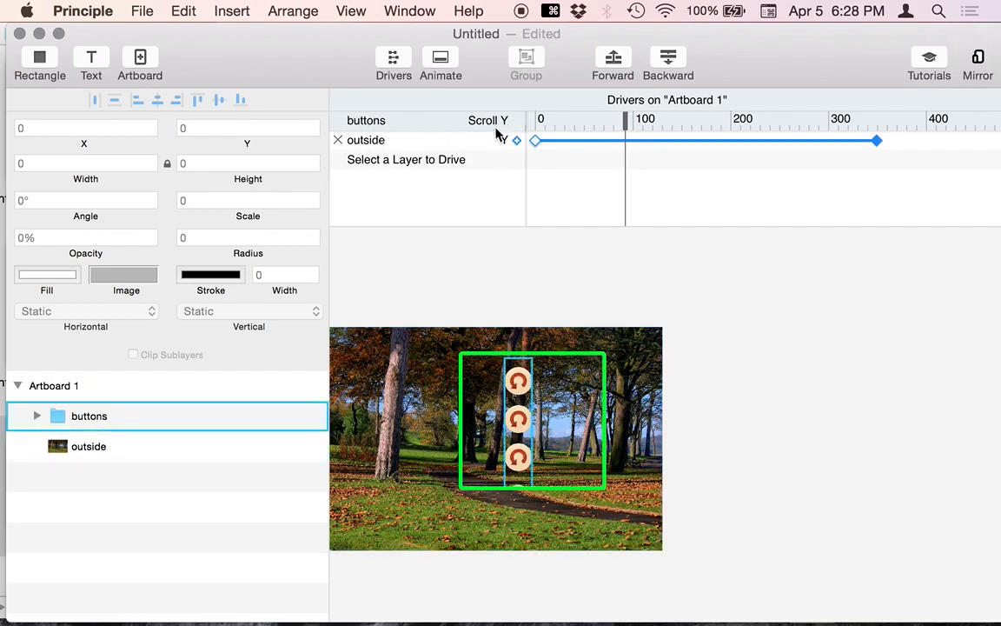
pyautogui.click(518, 382)
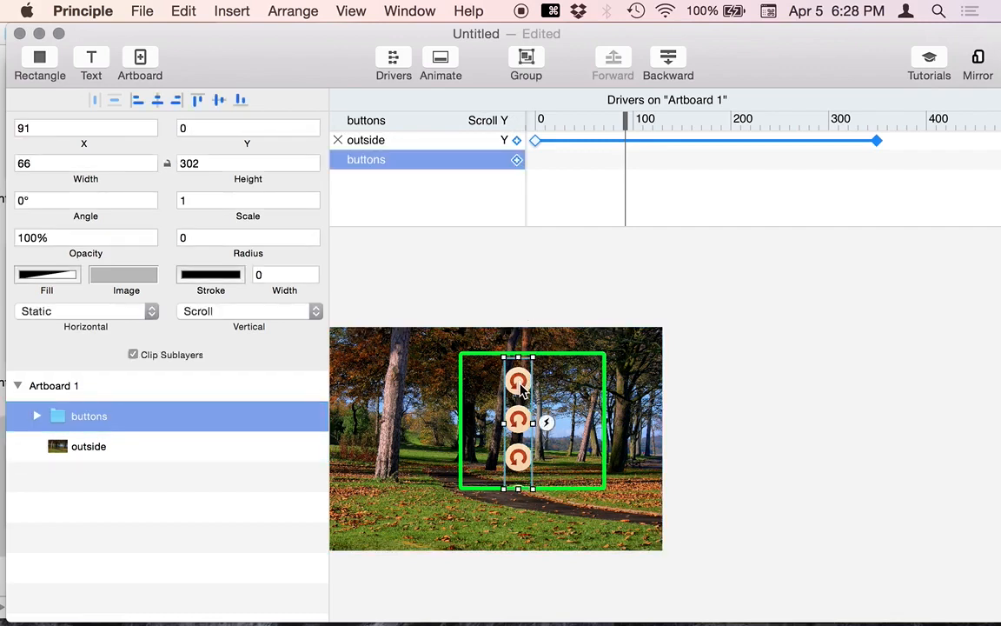